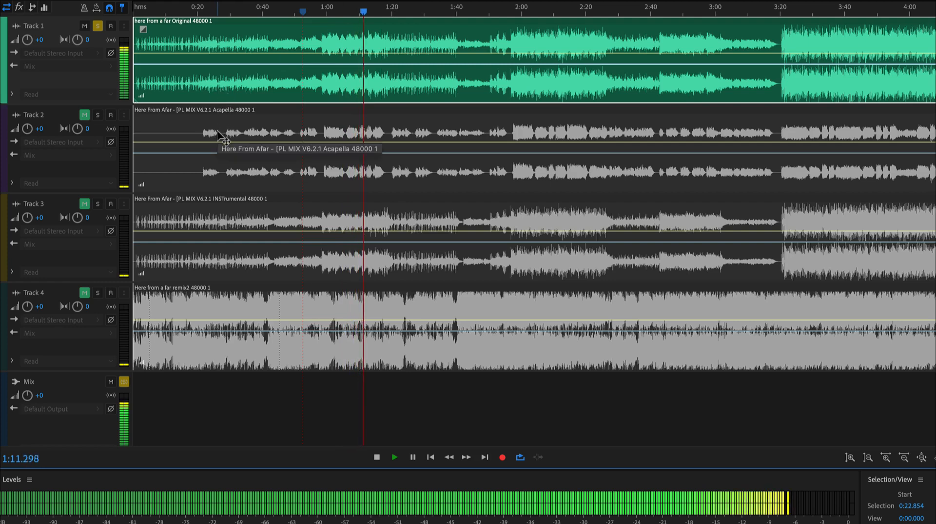
Step: Switch the solo from the original on Track 1 to the acapella on Track 2, unmute it, and play from about 0:38
key(space)
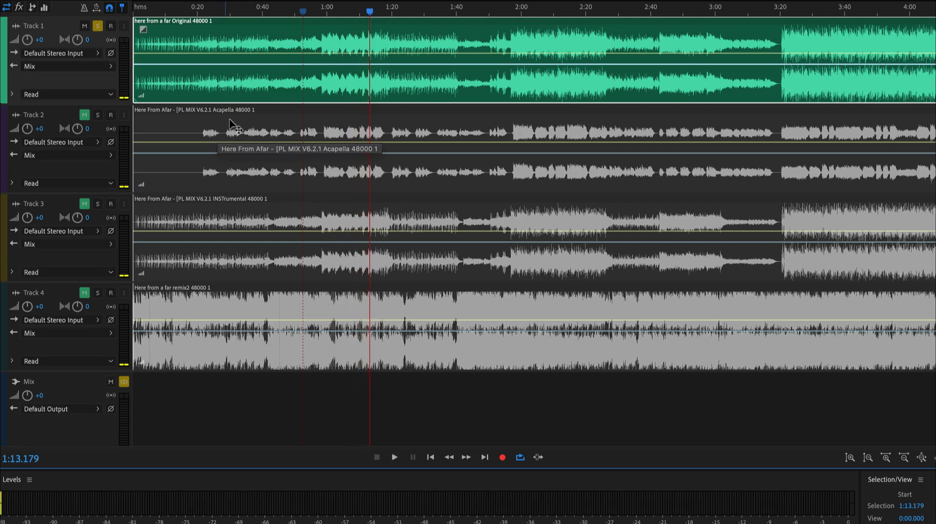
click(258, 12)
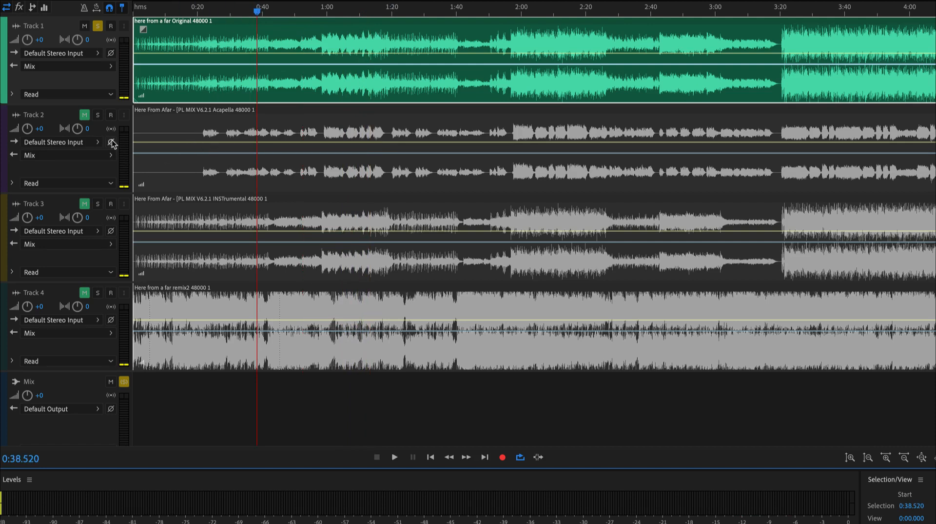
click(98, 119)
click(98, 116)
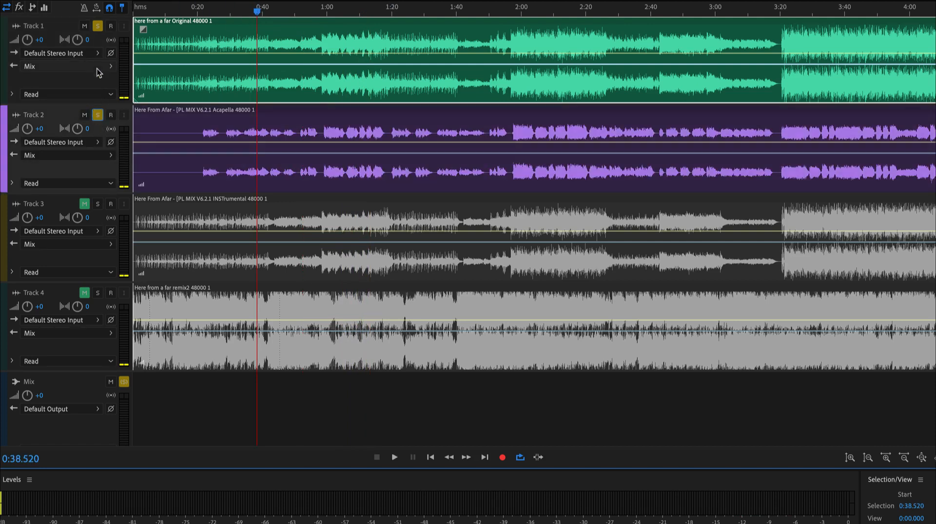
click(98, 26)
key(space)
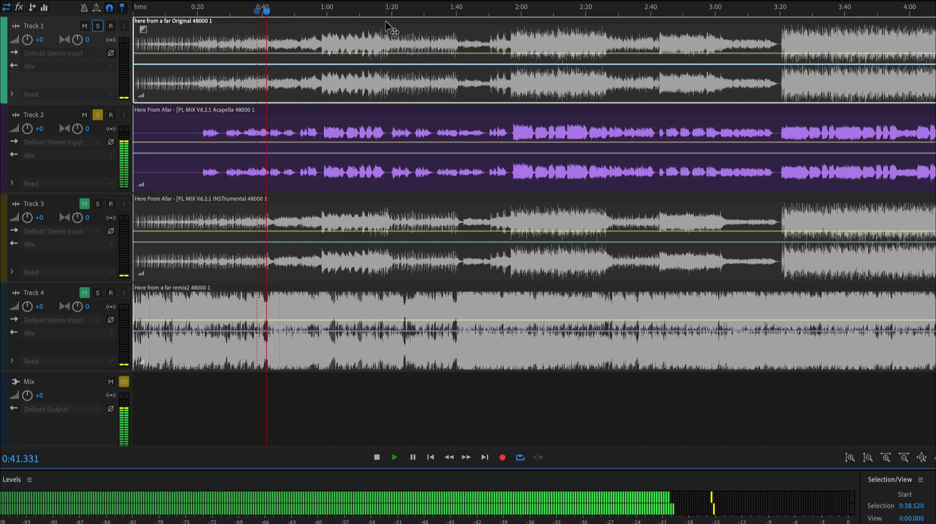
Step: Listen to the acapella from about 1:38, and stop playback
click(421, 12)
click(449, 12)
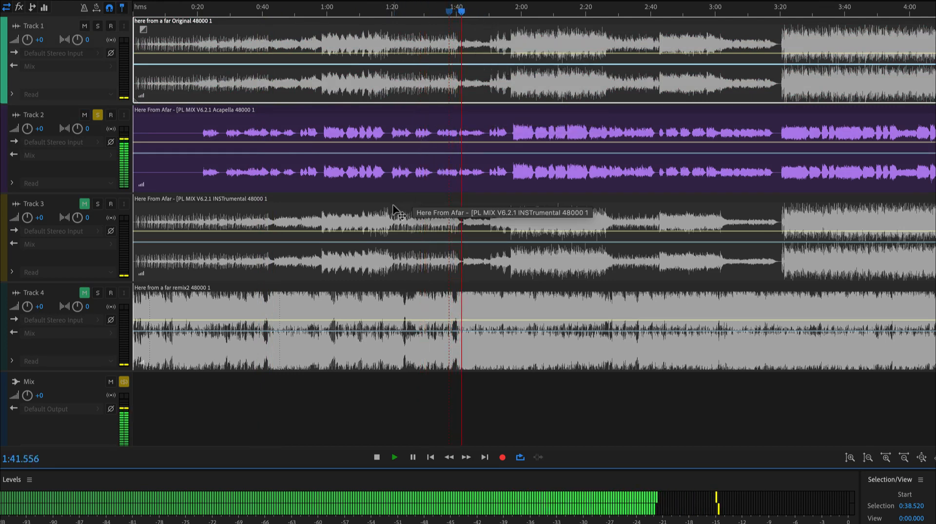
key(space)
Step: Switch the solo from Track 2 to the instrumental on Track 3, unmute it, and mute Tracks 1 and 2
click(98, 115)
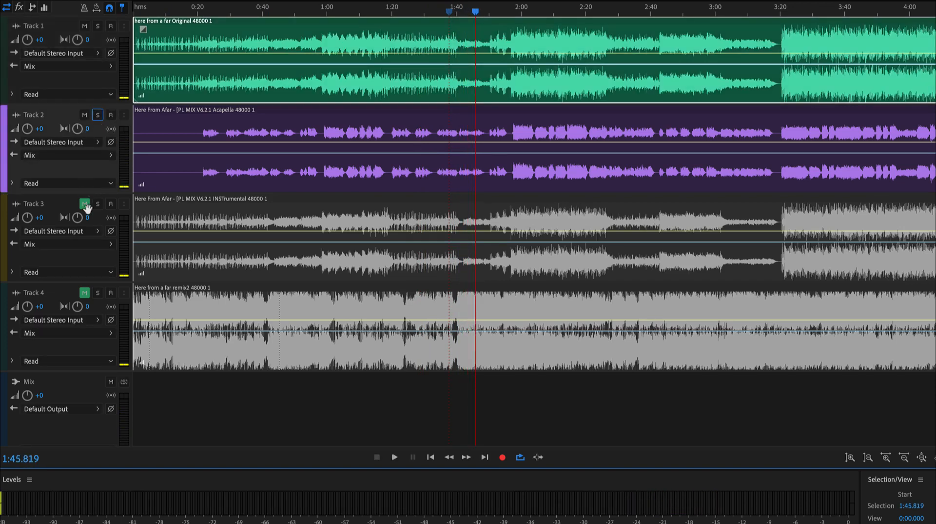
click(98, 204)
click(85, 204)
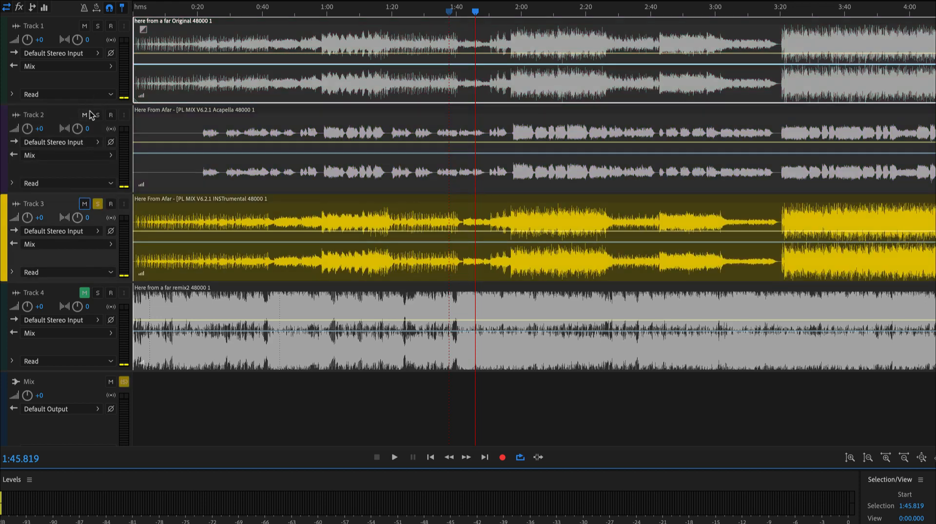
click(84, 115)
click(84, 27)
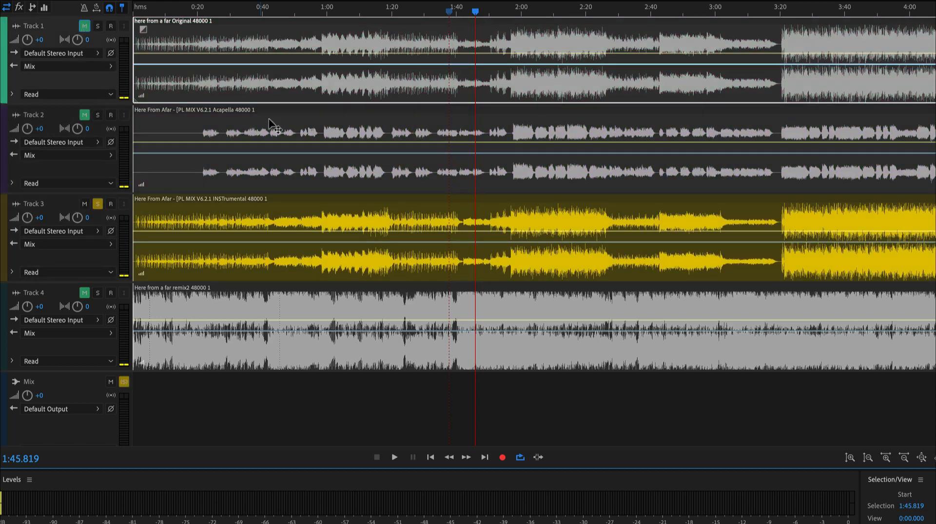
Step: Listen to the instrumental from about 1:28 and from about 2:15, and stop playback
click(418, 6)
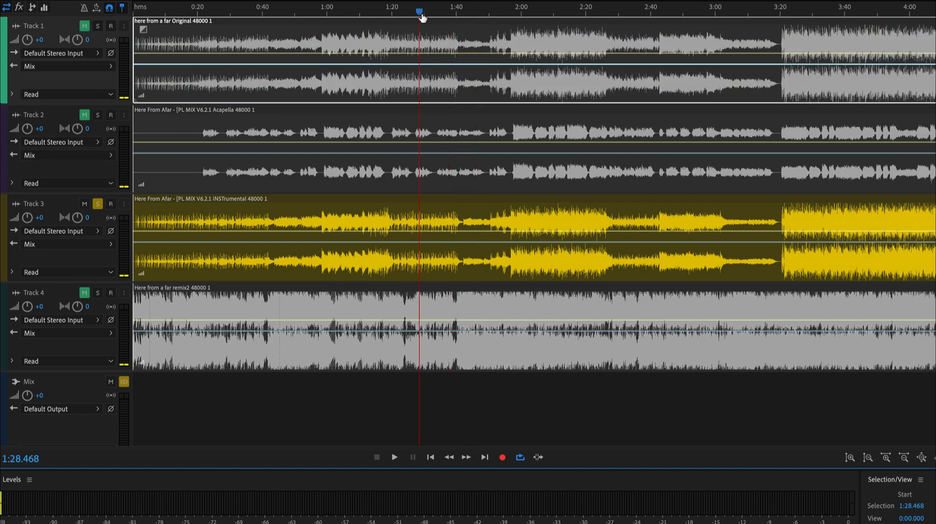
key(space)
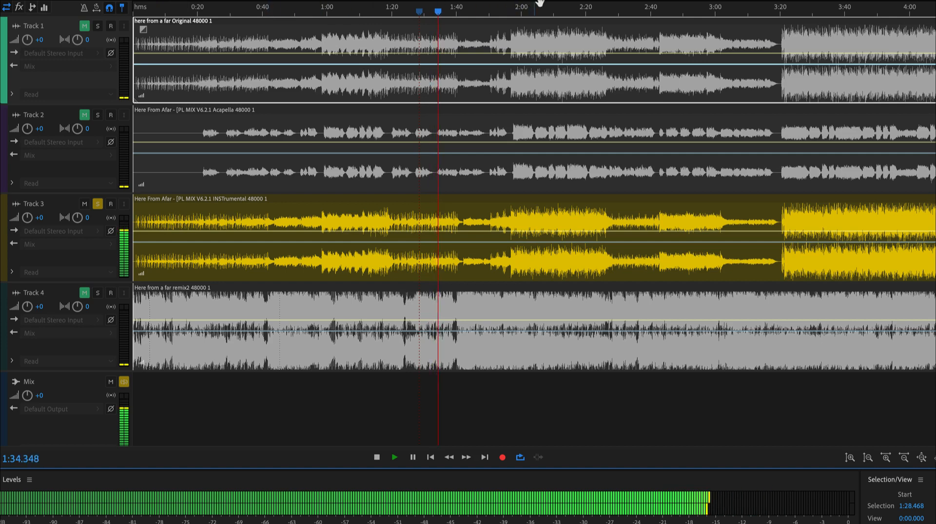
click(569, 11)
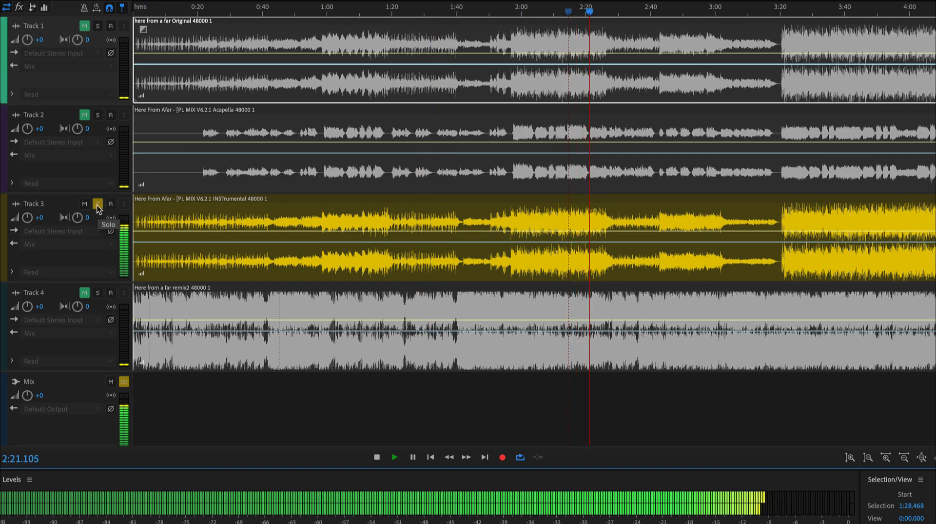
key(space)
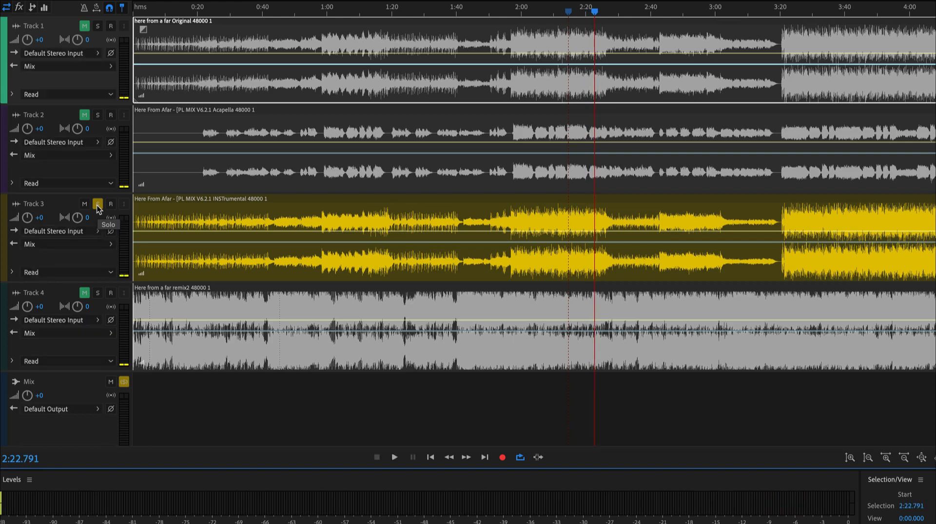
Step: Switch the solo from Track 3 to the remix on Track 4, unmute it, and mute Track 3
click(98, 204)
click(97, 293)
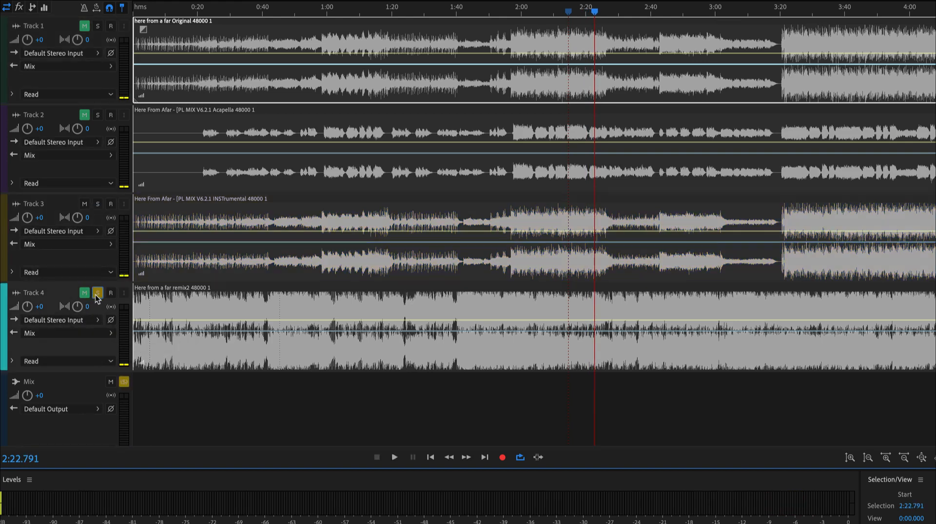
click(86, 293)
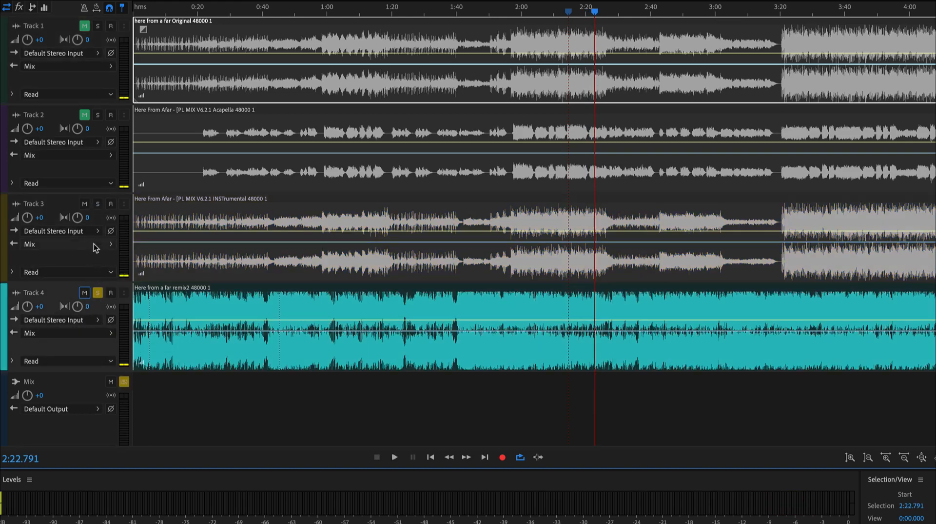
click(83, 204)
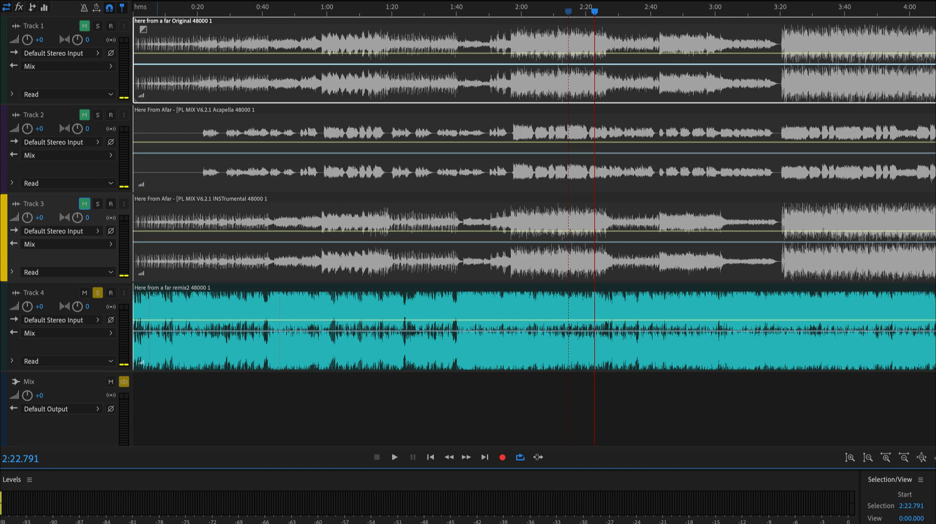
Step: Listen to the remix from the beginning and from about 0:53, 1:10 and 1:38, and stop playback
click(133, 13)
key(space)
key(space)
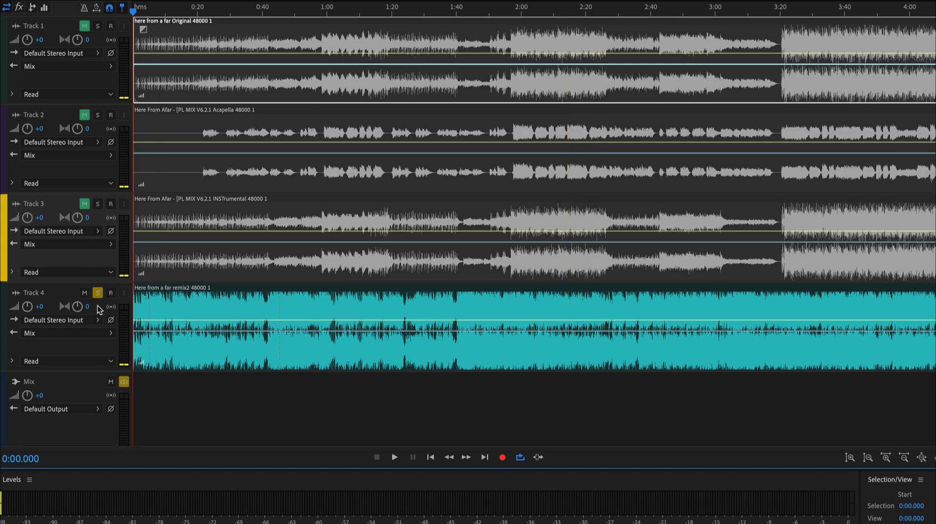
key(space)
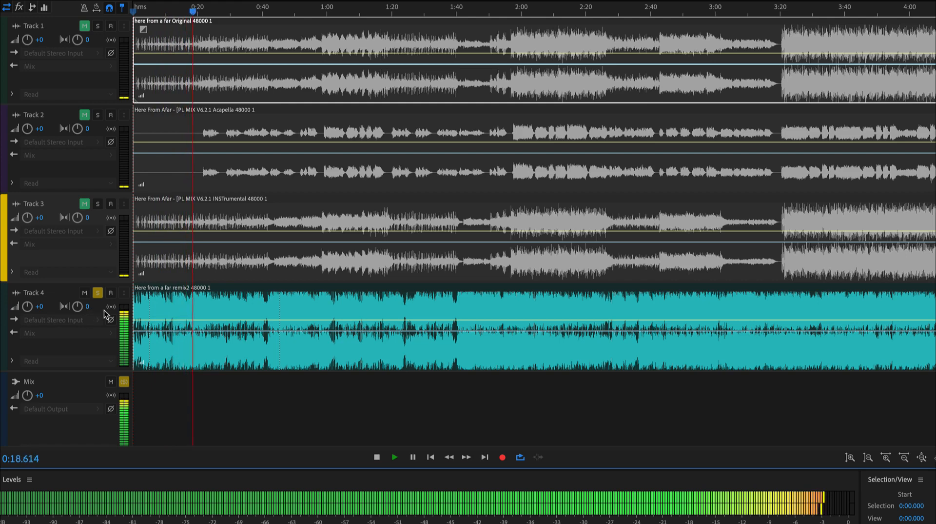
click(303, 13)
click(361, 14)
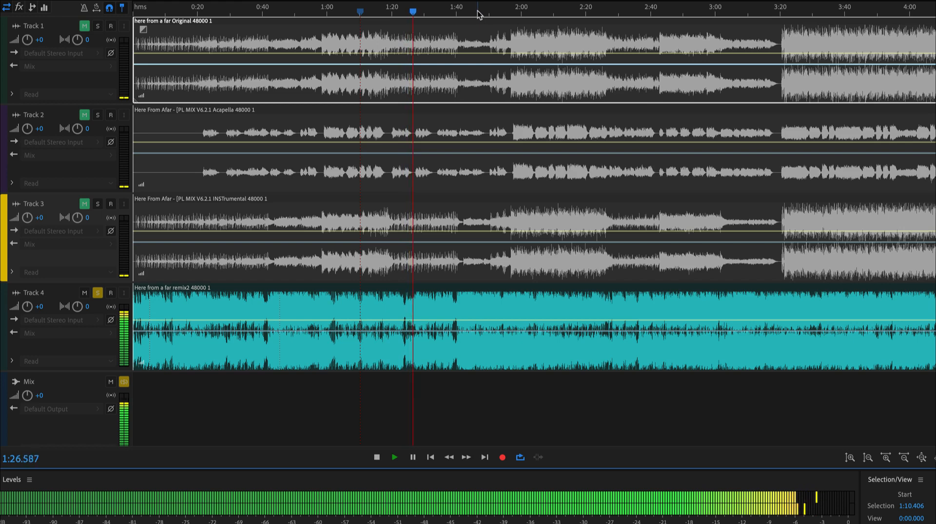
click(452, 11)
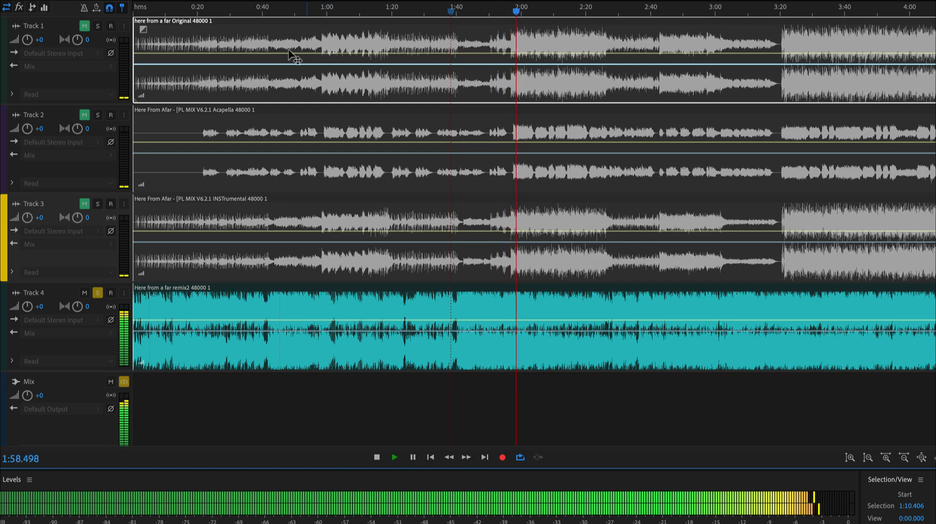
key(space)
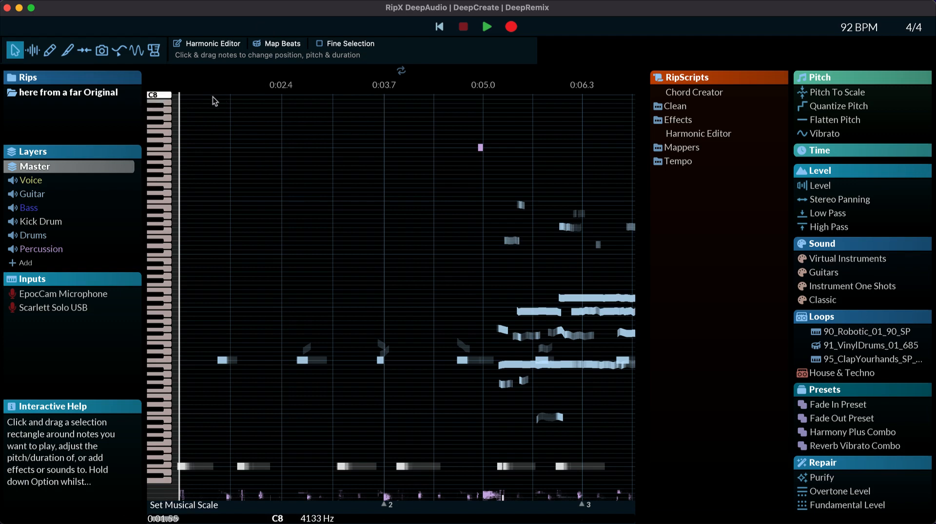
Step: Switch to RipX, play the "here from a far Original" rip and solo its Voice layer
key(space)
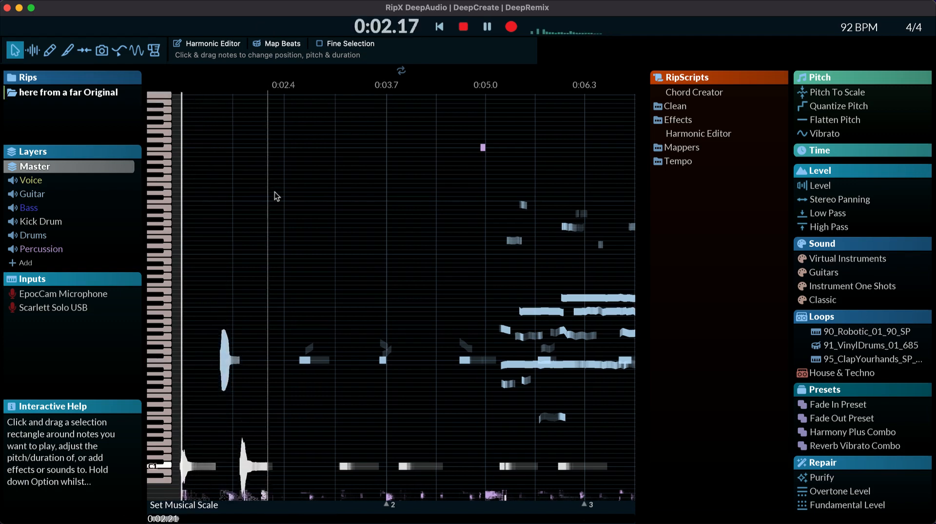
mouse_move(69, 184)
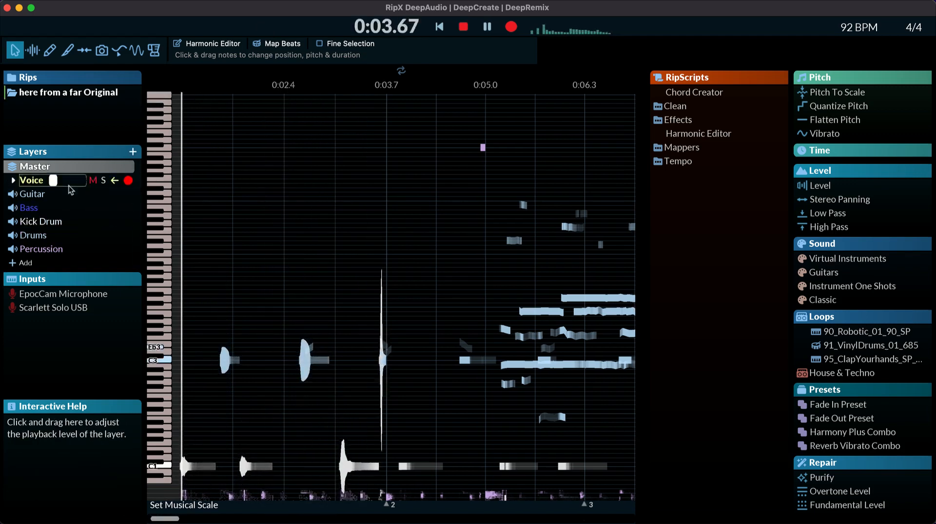
click(105, 181)
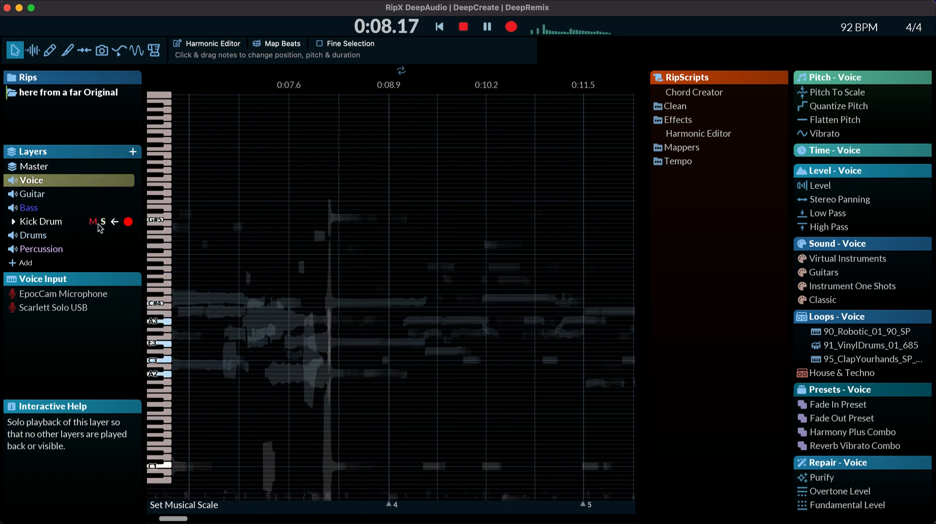
Step: Listen to the Kick Drum, Drums and Percussion layers soloed one at a time
click(102, 222)
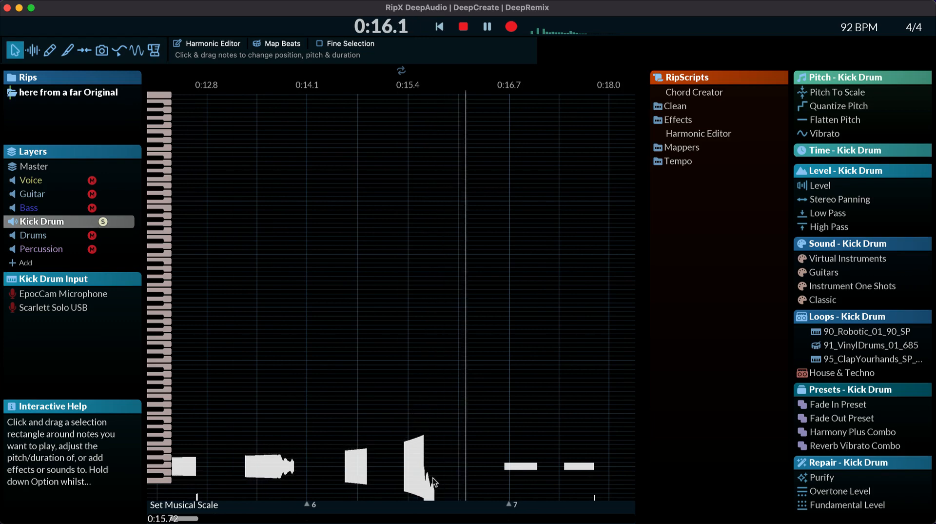
key(space)
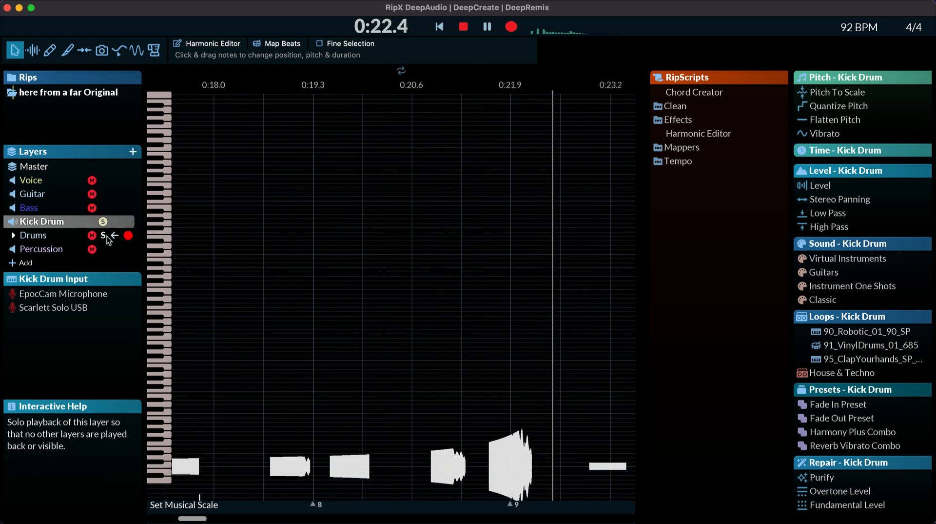
click(105, 235)
click(103, 222)
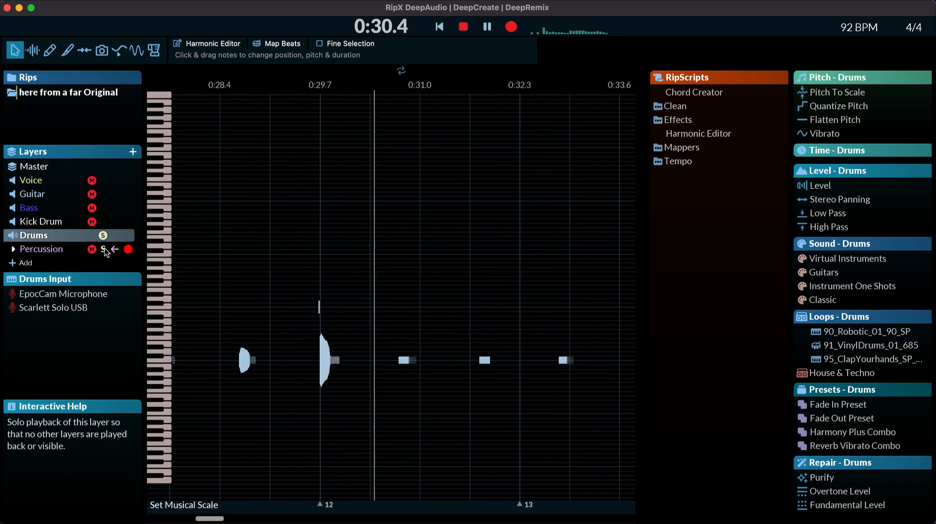
click(104, 249)
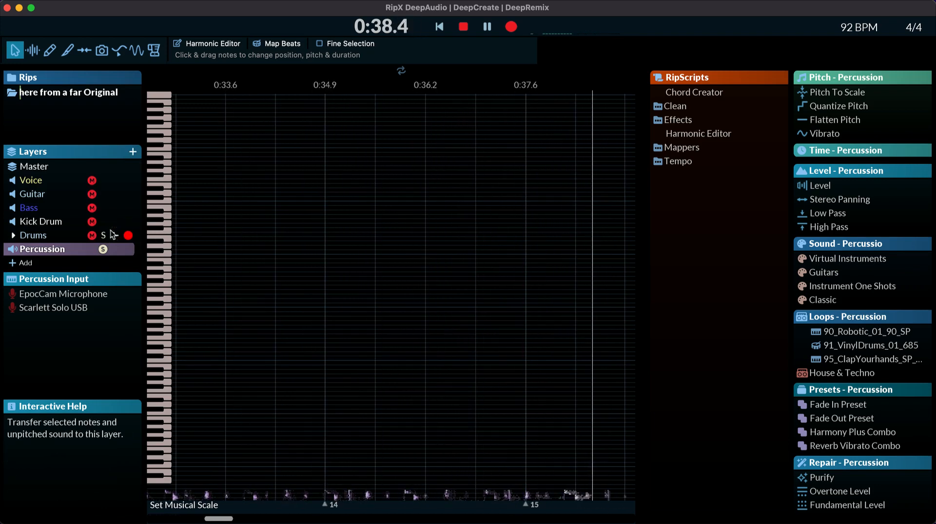
Step: Listen to the Kick Drum, Drums and Percussion layers soloed together, and stop playback
click(103, 235)
click(104, 222)
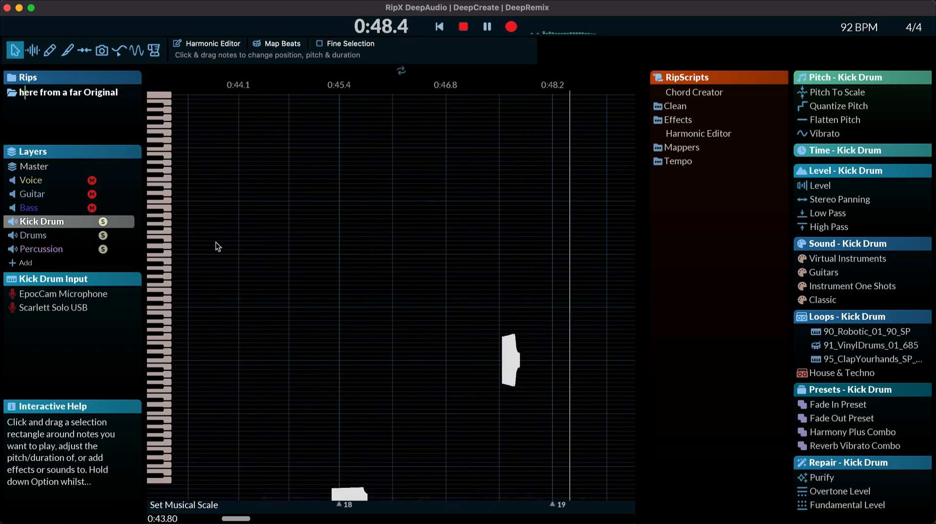
key(space)
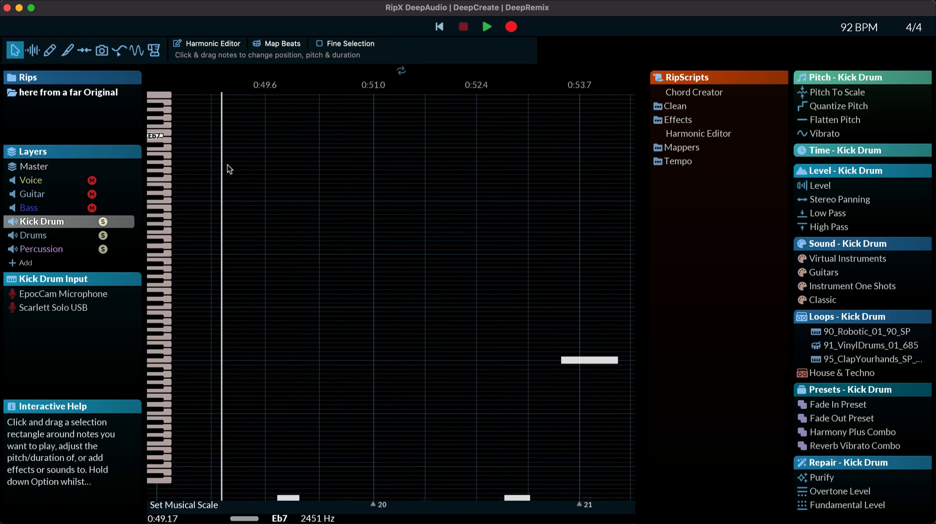
Step: With only the Kick Drum layer soloed, try raising a kick note near 0:19 to Bb4 and return it to its row
scroll(229, 181, left, 10)
scroll(289, 329, left, 20)
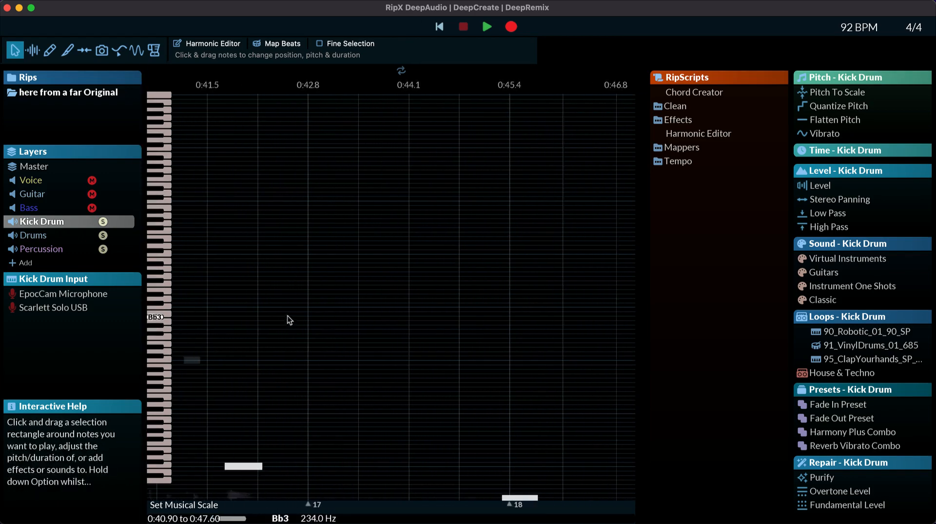
scroll(290, 317, left, 20)
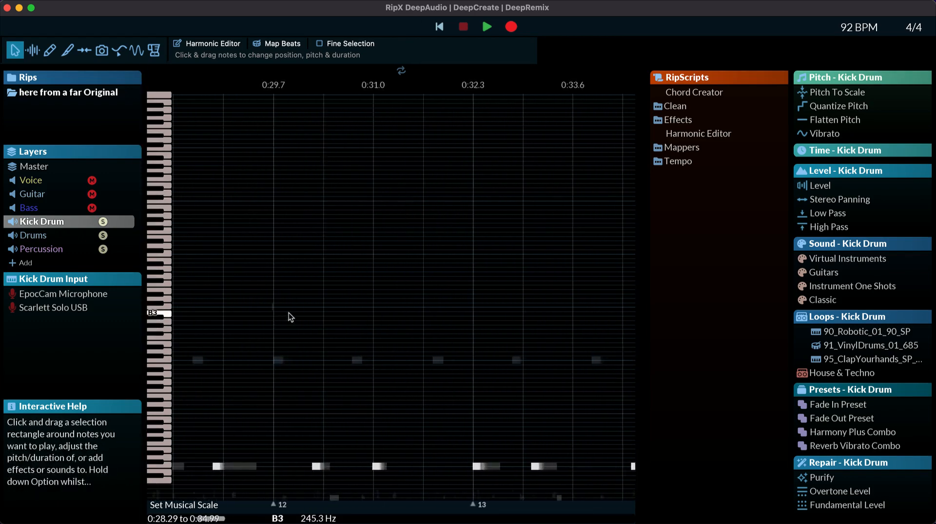
click(262, 466)
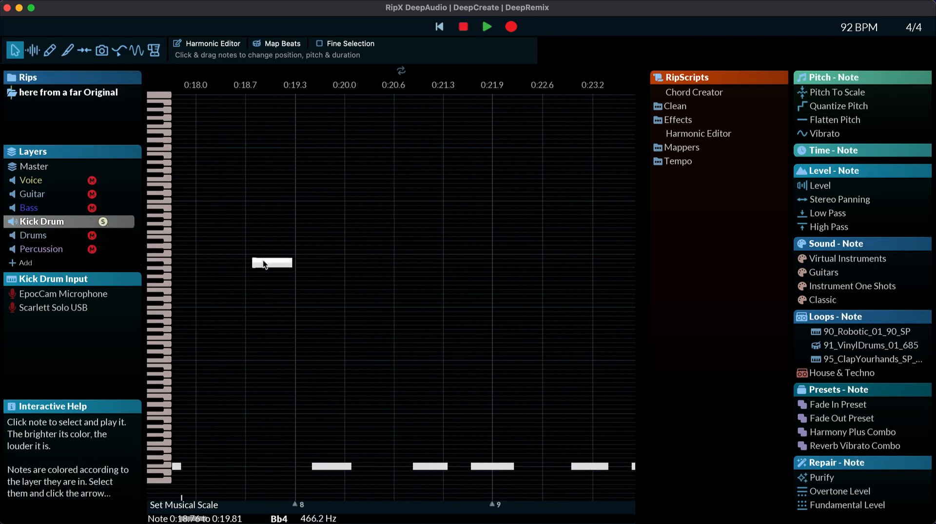
drag(282, 473, 282, 467)
click(103, 221)
scroll(205, 256, down, 10)
click(204, 257)
Step: Solo the Bass layer and play back its notes
click(103, 207)
scroll(285, 292, up, 3)
key(space)
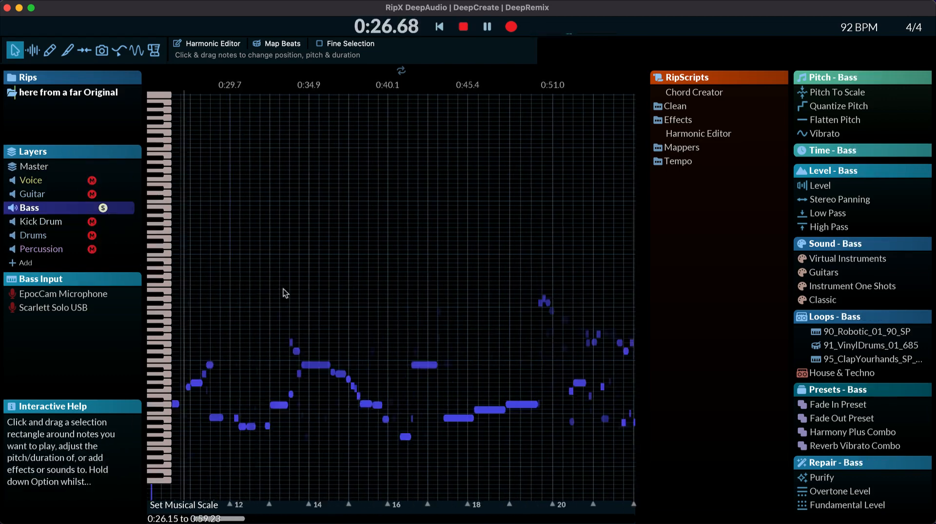
scroll(285, 292, left, 3)
Step: Solo the Guitar layer and audition individual guitar notes around 0:45, including the F#4 note
click(103, 194)
key(space)
scroll(460, 263, right, 3)
click(472, 266)
scroll(459, 265, up, 10)
click(454, 280)
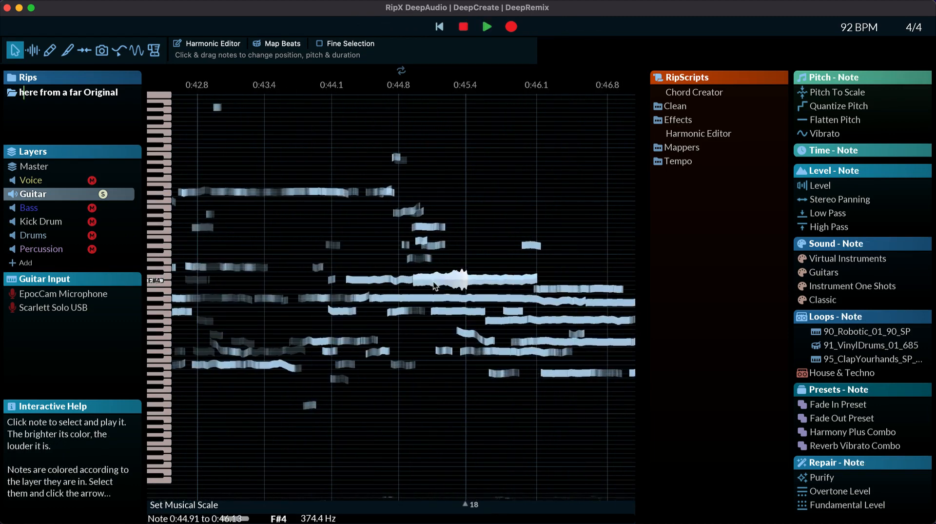
click(458, 311)
drag(478, 361, 494, 380)
click(465, 333)
scroll(466, 322, down, 3)
scroll(466, 321, left, 20)
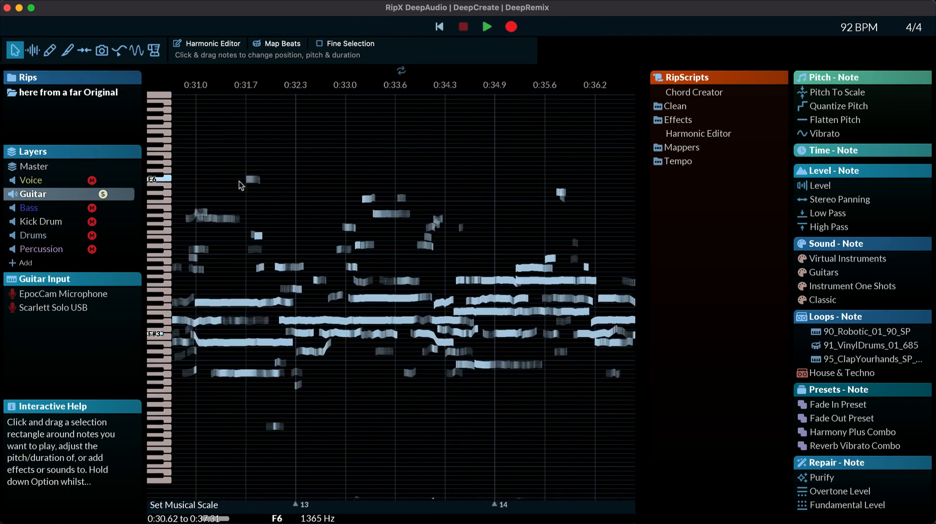
Step: Play back the soloed Guitar layer around 0:31 and audition a long guitar note near 0:38
click(239, 181)
key(space)
scroll(401, 330, right, 3)
scroll(401, 330, right, 4)
click(365, 303)
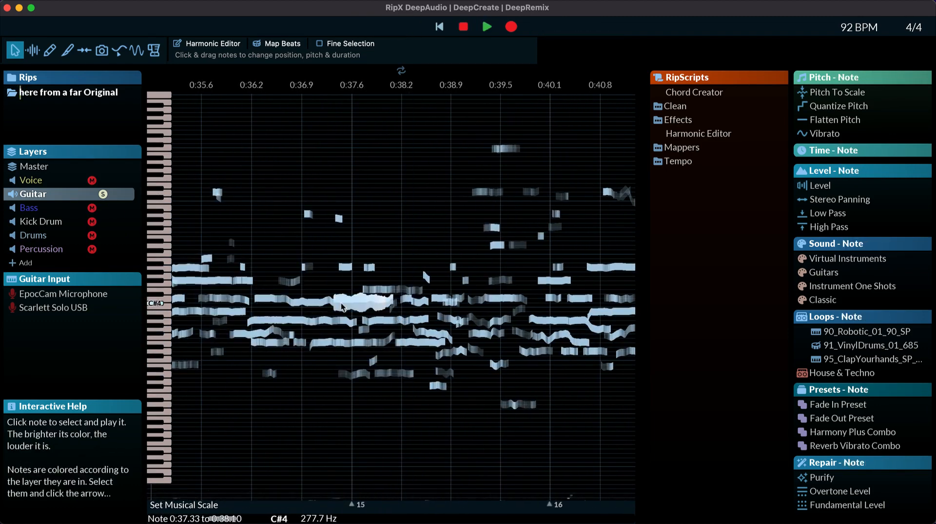
Step: Add a new layer named "other"
click(133, 152)
text(other)
key(Return)
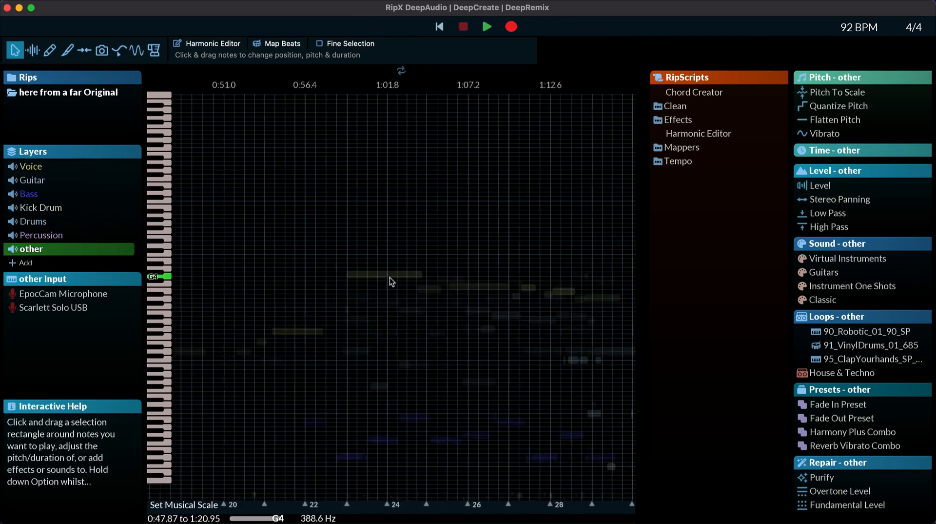
Step: Move the guitar note near 0:51 into the "other" layer
click(32, 180)
scroll(370, 273, left, 3)
click(244, 248)
key(space)
scroll(468, 297, up, 5)
click(472, 298)
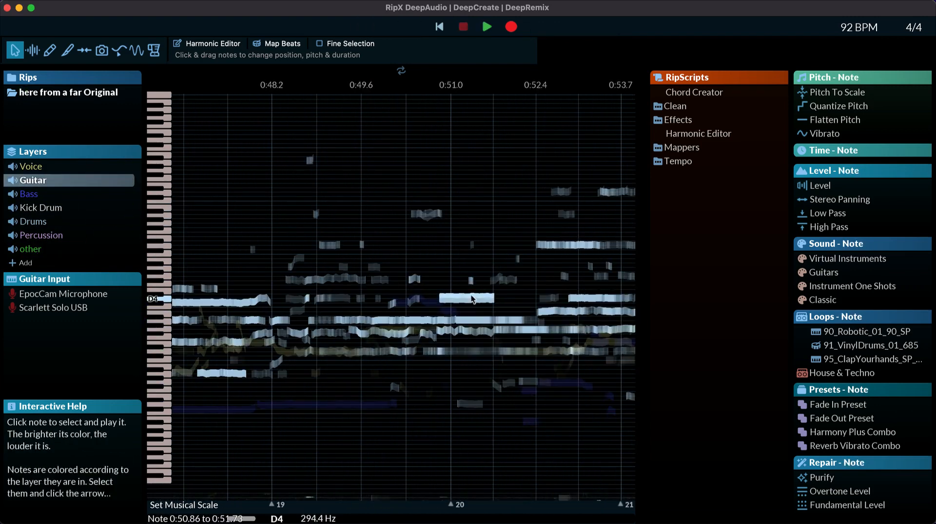
click(81, 251)
scroll(467, 295, up, 2)
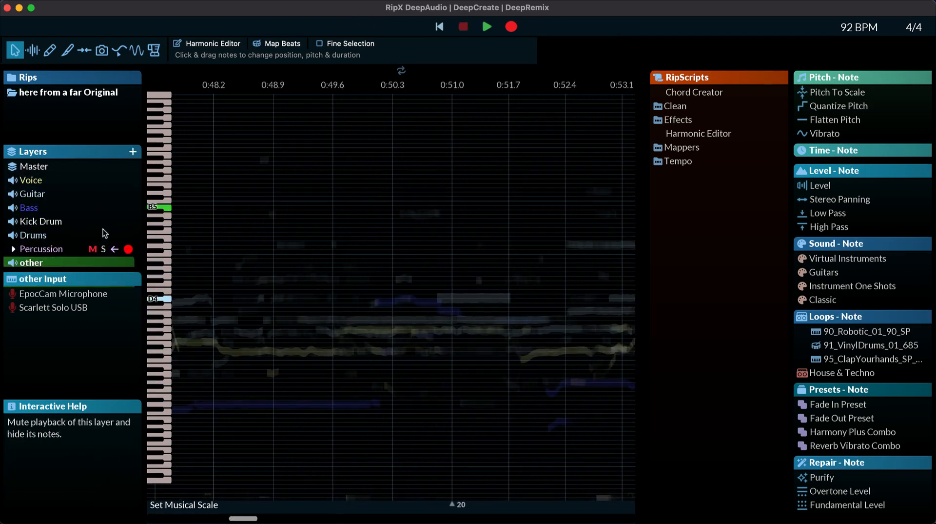
Step: Solo the Voice layer and play back its notes from around 1:00
scroll(471, 317, down, 5)
scroll(471, 318, right, 5)
click(102, 180)
key(space)
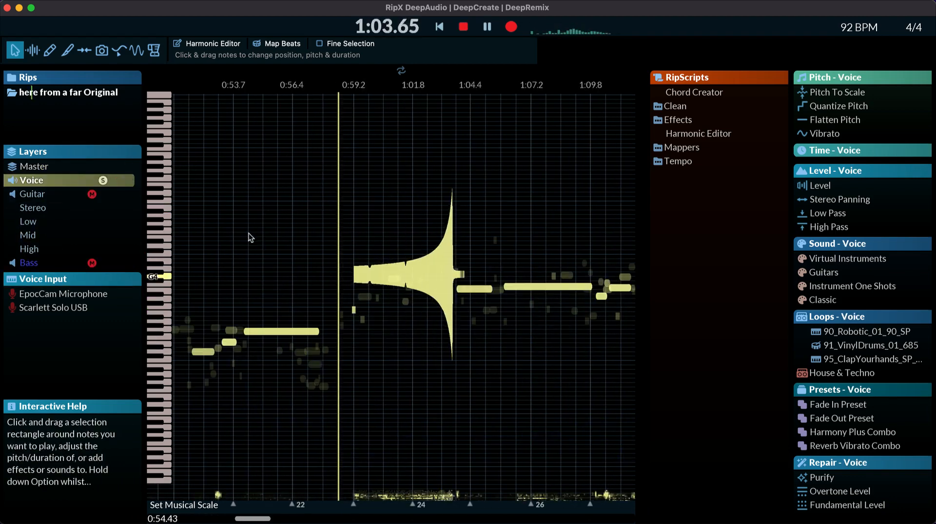
scroll(279, 191, up, 5)
scroll(246, 181, down, 2)
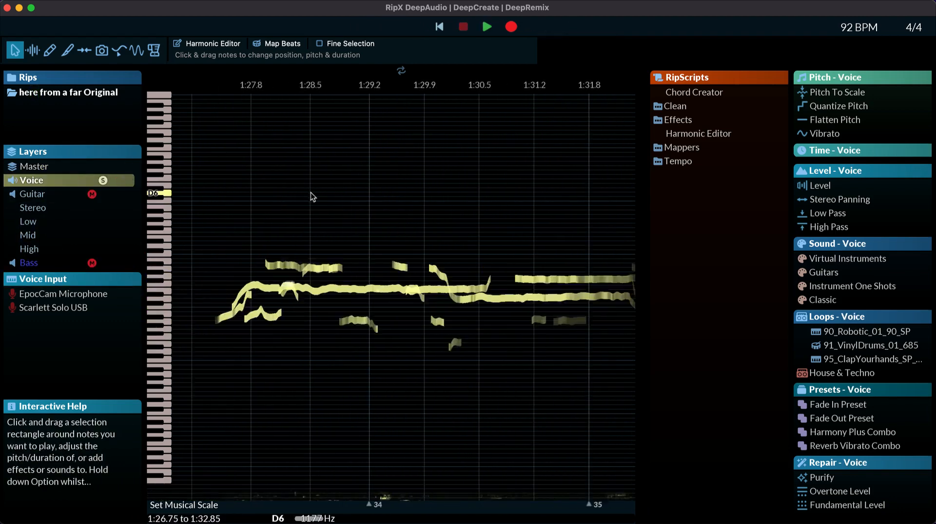
Step: Expand the Voice layer's mix settings and try different stereo panning, Low EQ and Mid EQ values during playback
click(12, 180)
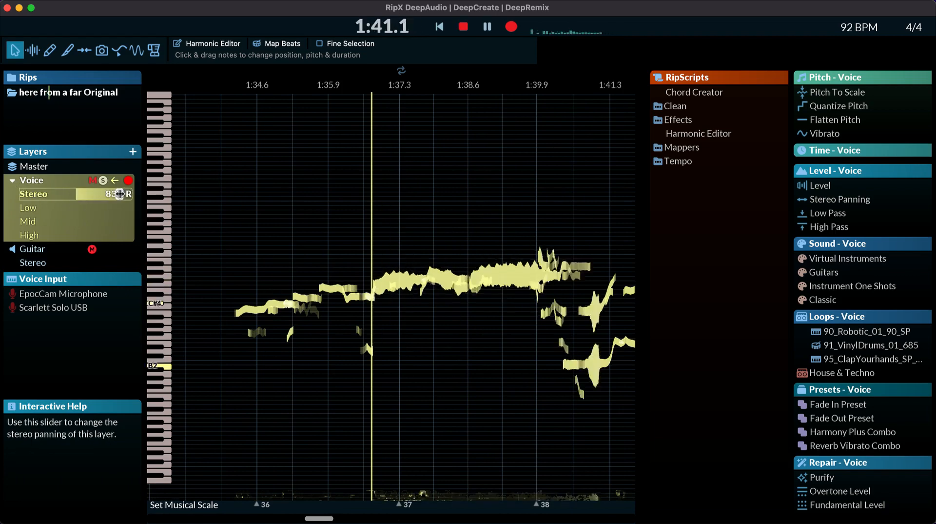
drag(33, 199, 75, 208)
mouse_move(76, 222)
mouse_down()
mouse_move(86, 222)
mouse_move(75, 222)
mouse_up()
key(space)
scroll(391, 292, right, 5)
Step: Collapse the Voice layer's settings, unsolo it and briefly play back all layers together
click(12, 180)
click(102, 180)
key(space)
key(space)
click(296, 255)
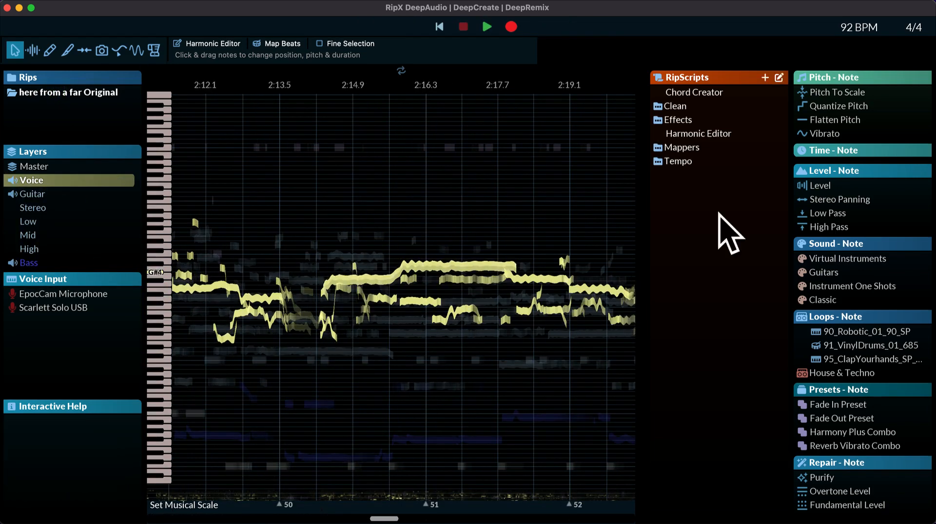
Step: Brush a Sine pitch pattern of 1.2 semitones and 0.25 s period onto the voice note near 2:16, with a 0.20 s brush
click(32, 50)
click(49, 53)
click(136, 51)
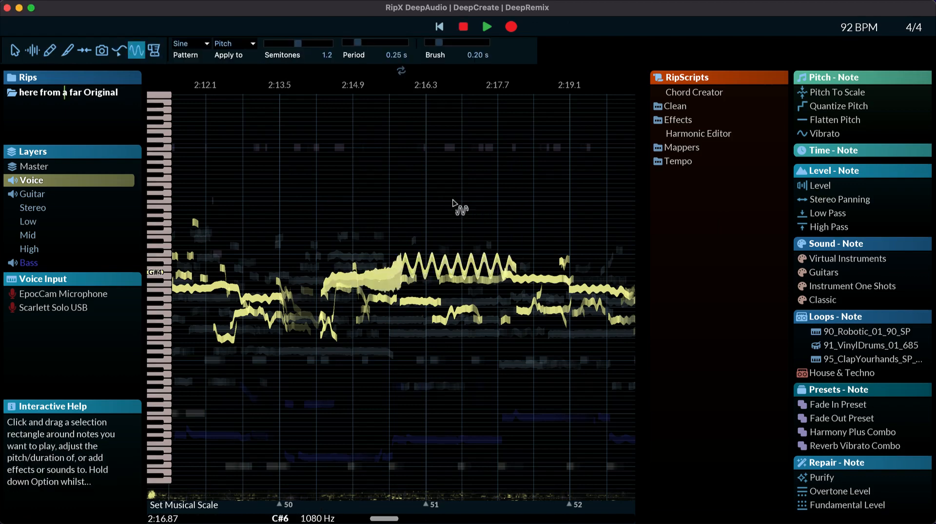
key(space)
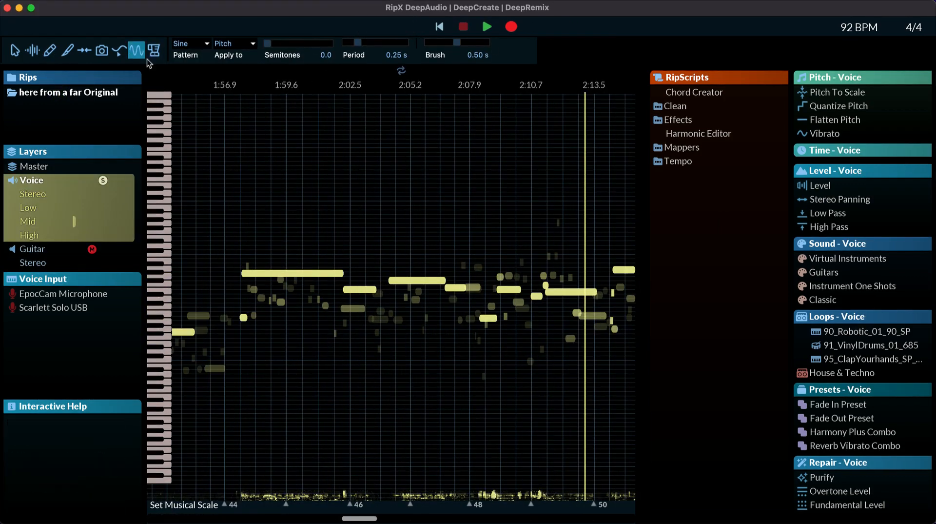
Step: Open the long voice note near 1:59 in the Harmonic Editor
click(119, 51)
click(68, 1)
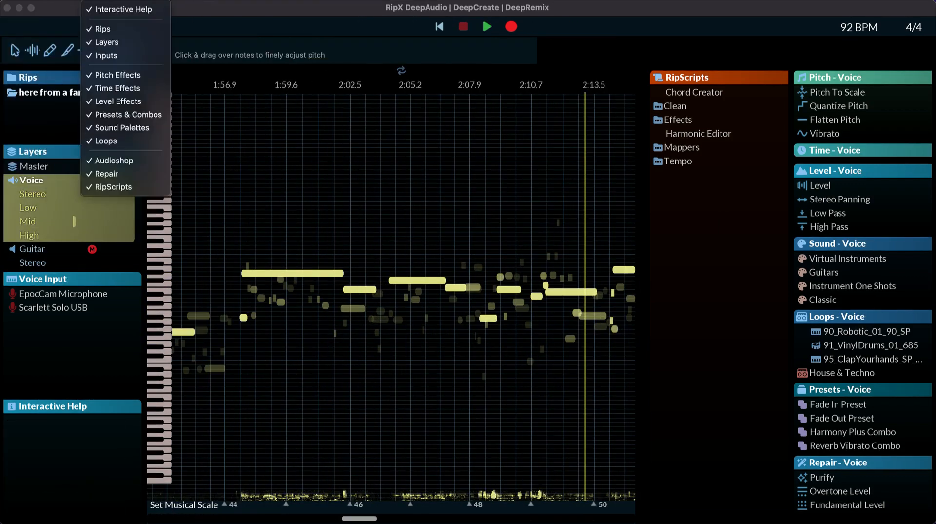
click(44, 22)
drag(364, 82, 443, 104)
click(251, 273)
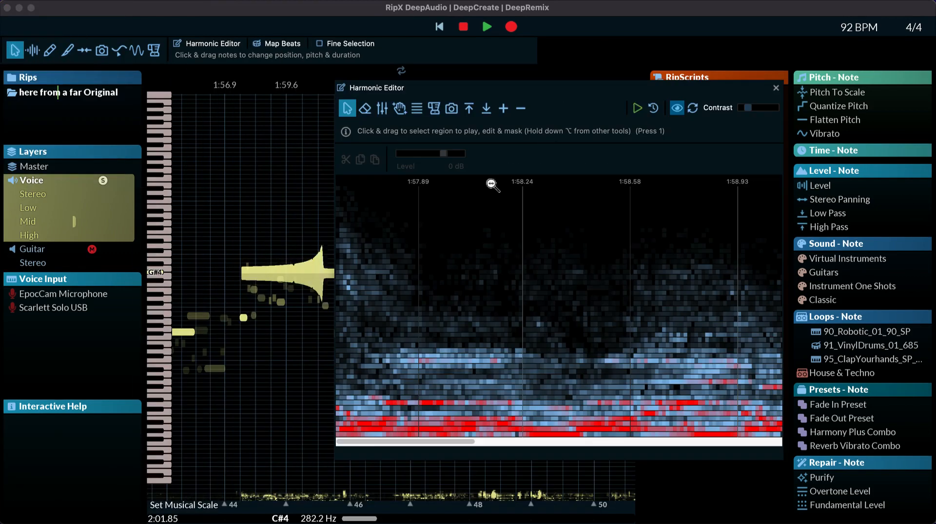
Step: Select the upper harmonics between about 1:57.7 and 1:58.9, look at the erase and click-removal tools, and close the Harmonic Editor
drag(372, 192, 734, 337)
key(2)
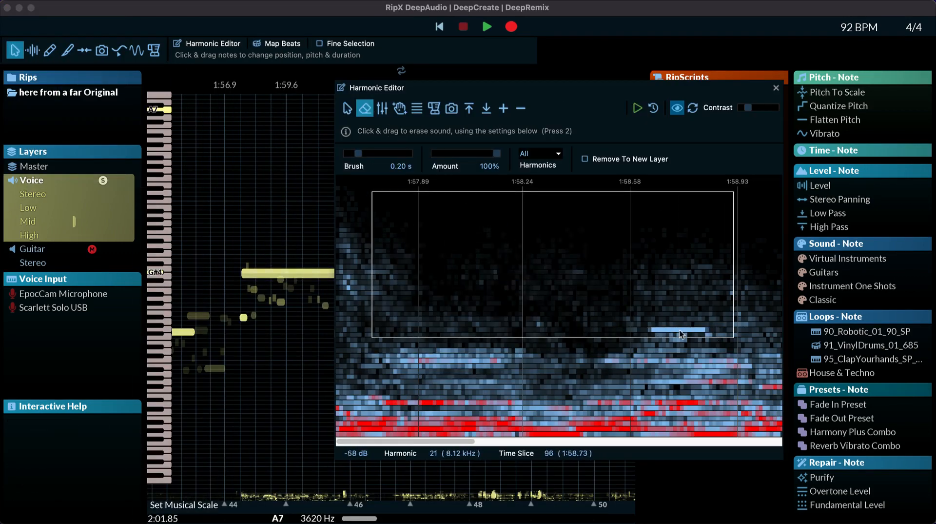
click(400, 112)
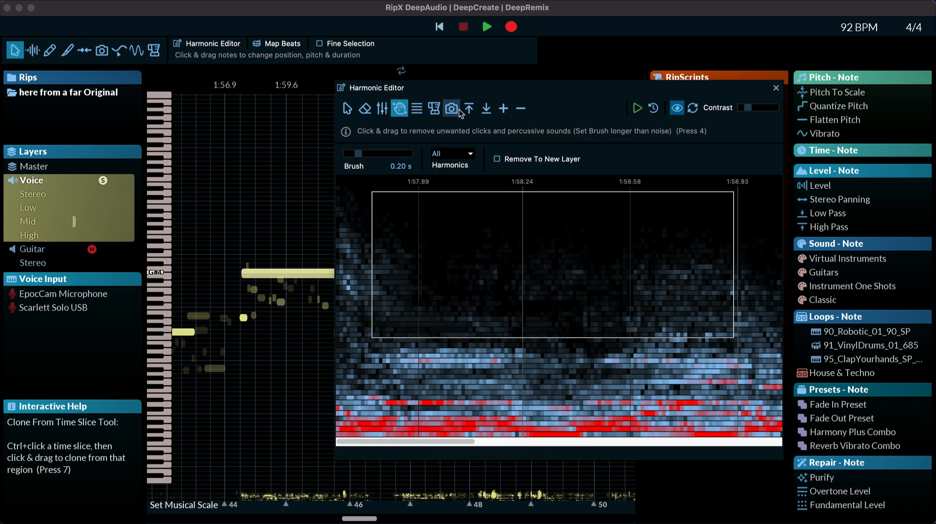
click(777, 88)
Step: Try different Pitch To Scale, Quantize Pitch and Flatten Pitch amounts on the long voice note near 1:59
drag(824, 92, 879, 93)
drag(844, 120, 921, 120)
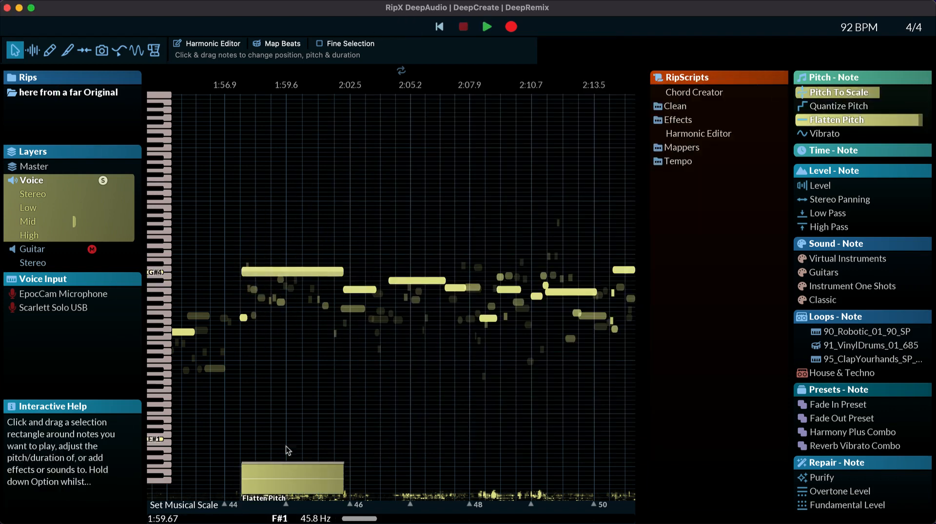
scroll(287, 446, left, 2)
drag(848, 93, 843, 93)
drag(824, 107, 797, 106)
Step: Add a small amount of Vibrato to the long voice note and try its Level, Stereo Panning and 1.6 kHz Low Pass effects
click(360, 275)
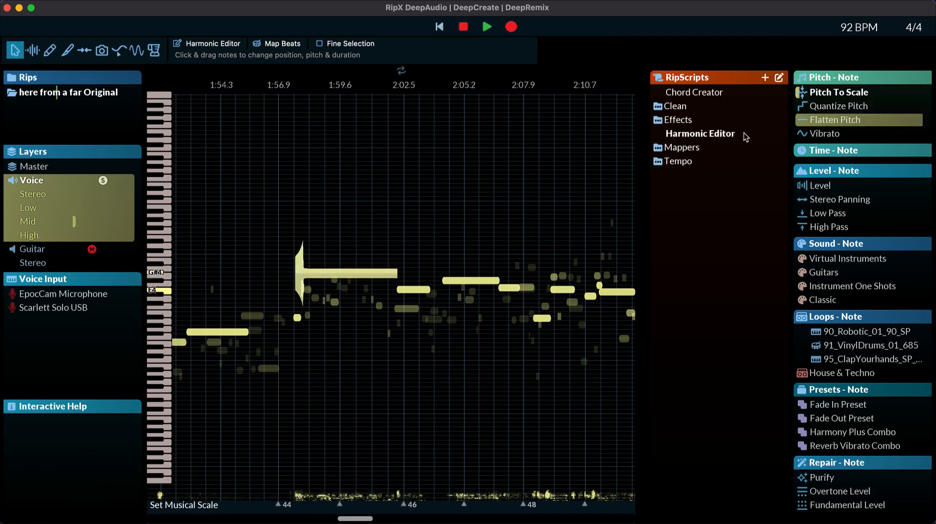
drag(876, 133, 860, 133)
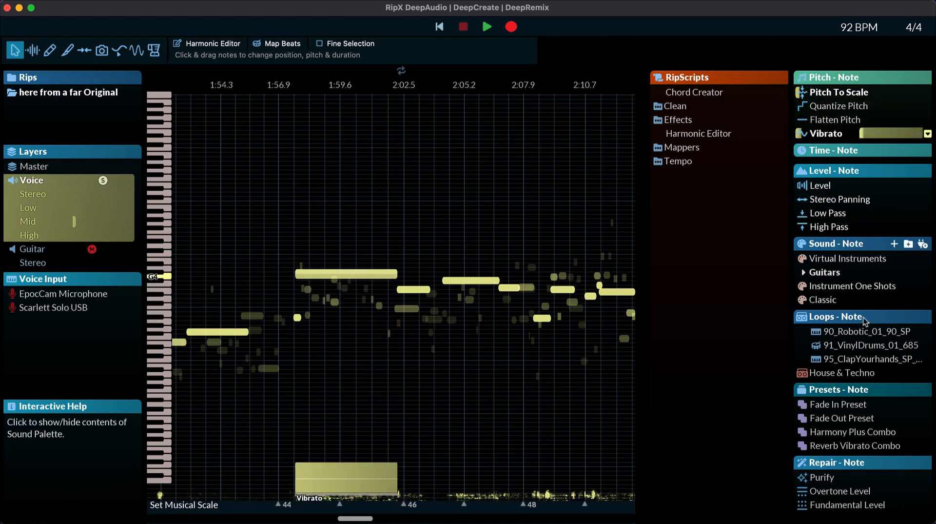
click(859, 185)
drag(857, 199, 860, 200)
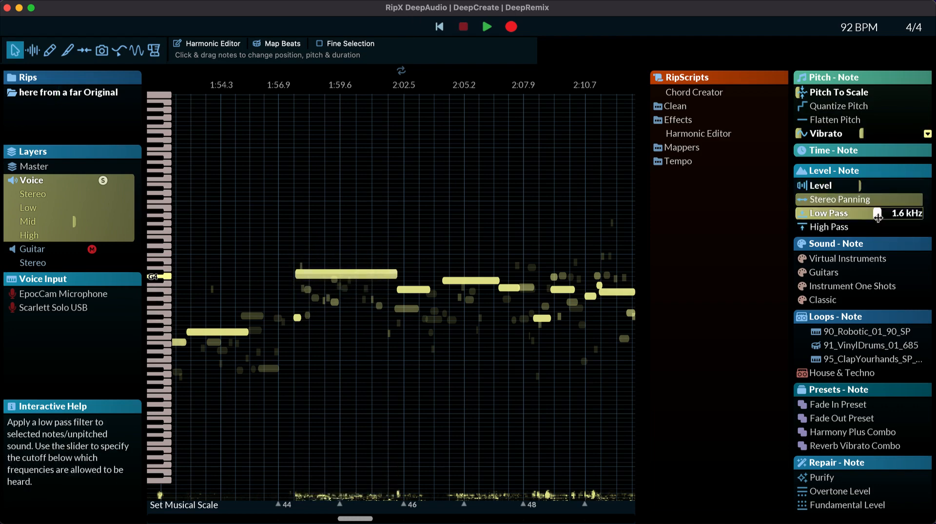
Step: Reset the Voice layer's Mid EQ and look through the application's help options and the Harmony Plus Combo preset
click(72, 221)
click(122, 1)
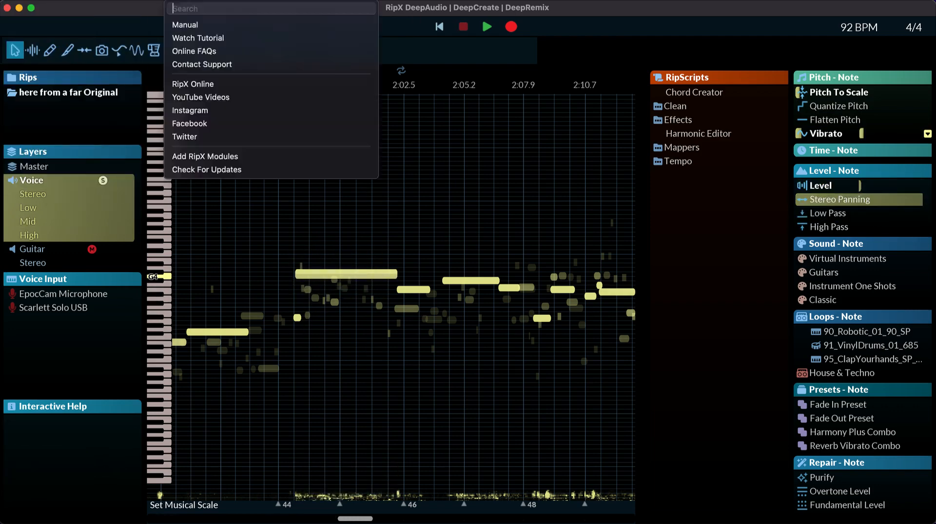
click(141, 1)
click(909, 431)
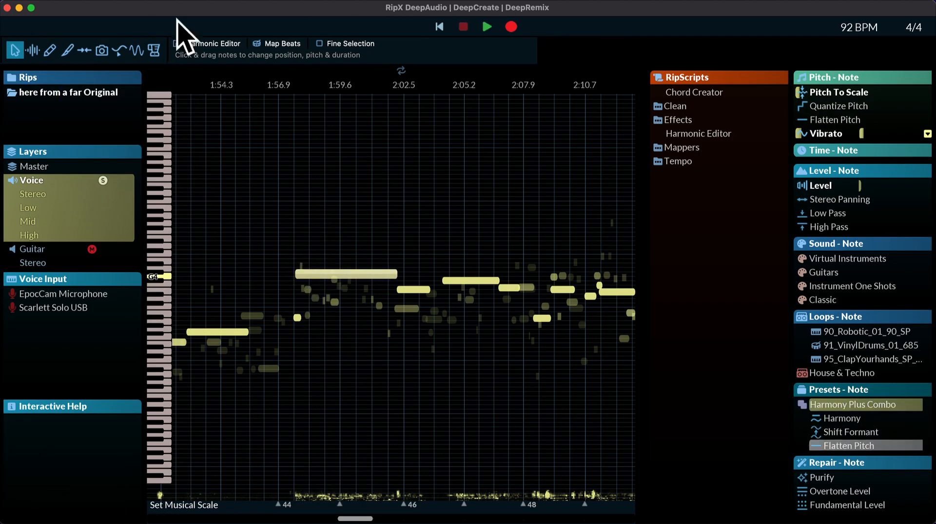
Step: Unsolo the Voice layer and play back the whole song from the start while going through the note editing tools
scroll(401, 293, down, 10)
click(103, 181)
key(space)
click(32, 50)
click(50, 50)
click(68, 50)
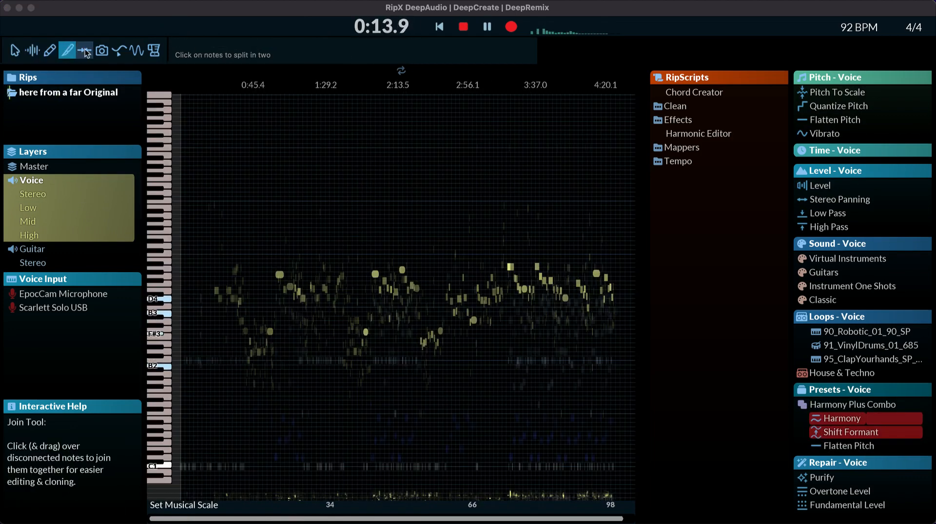
click(137, 51)
key(space)
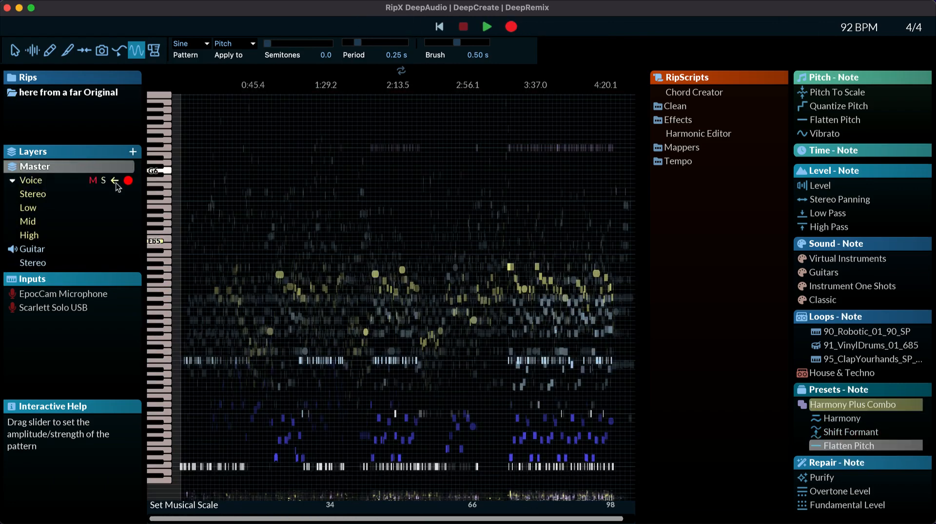
Step: Solo the Voice layer, view a voice note in the Harmonic Editor with the selection tool, and close the editor
click(103, 181)
click(84, 50)
click(14, 50)
click(216, 46)
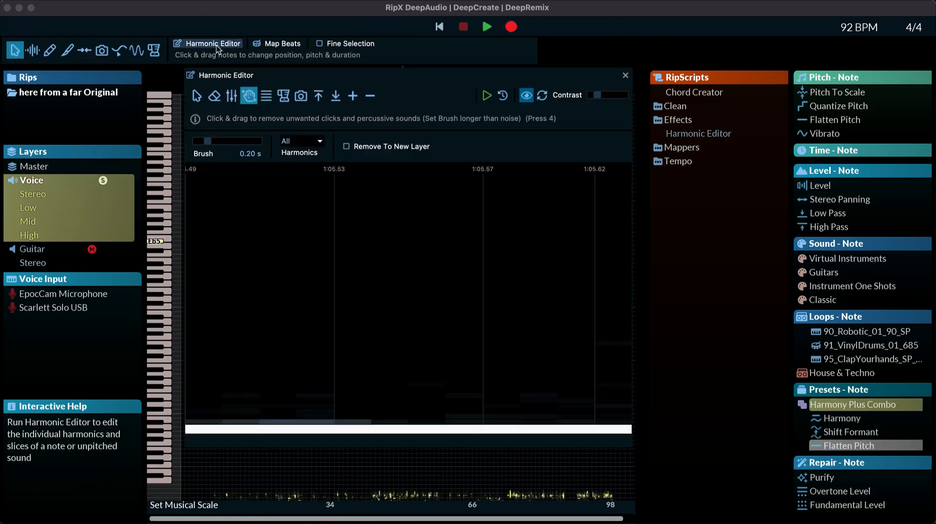
click(197, 95)
click(625, 76)
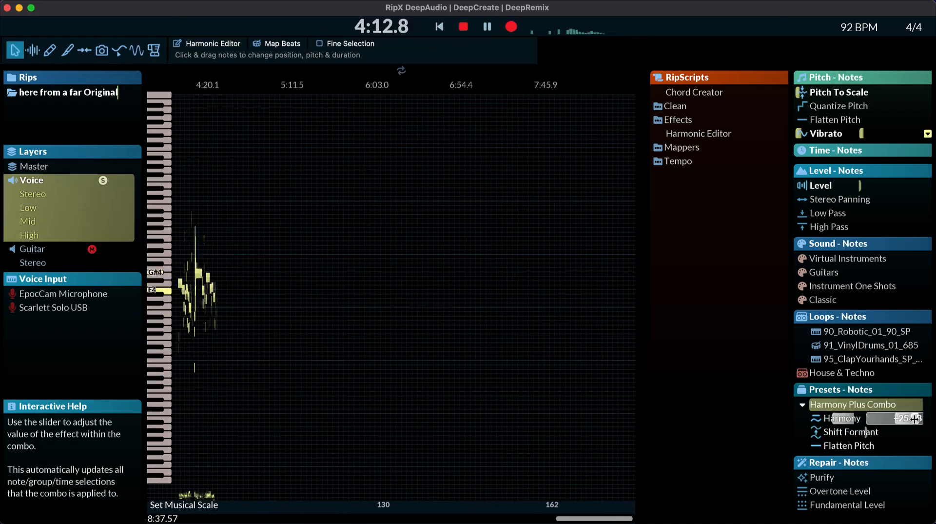
Step: Select the voice notes around 4:12 to 4:20 and set Harmony in the Harmony Plus Combo preset to +2 dB
key(space)
drag(182, 264, 288, 330)
scroll(195, 287, up, 10)
drag(312, 190, 454, 337)
drag(915, 418, 896, 418)
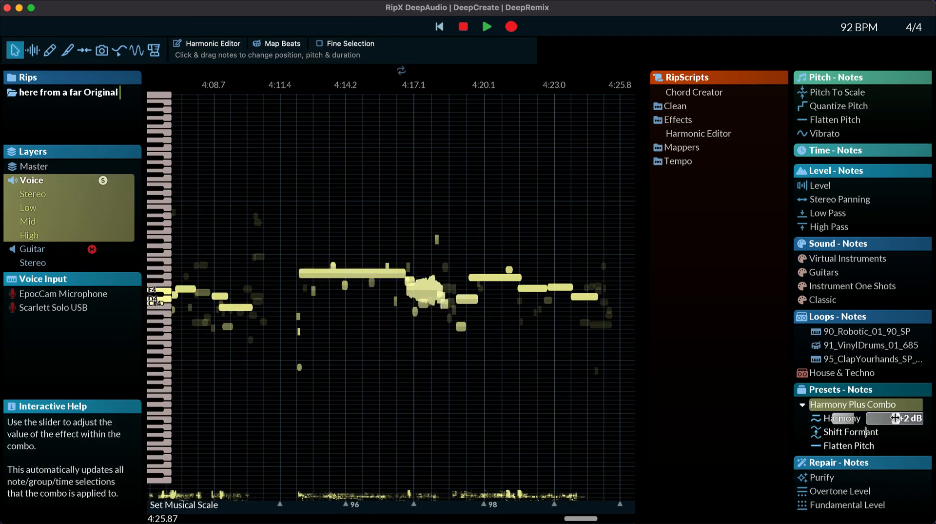
Step: Apply the Harmony Plus Combo preset to the long voice note near 4:14, adjust its Harmony and Shift Formant amounts, and play it
click(365, 273)
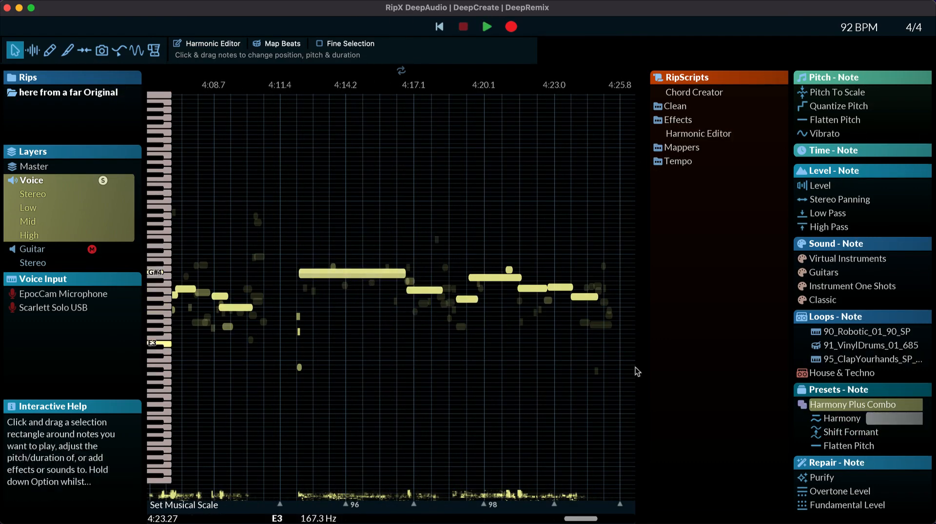
click(127, 0)
click(327, 122)
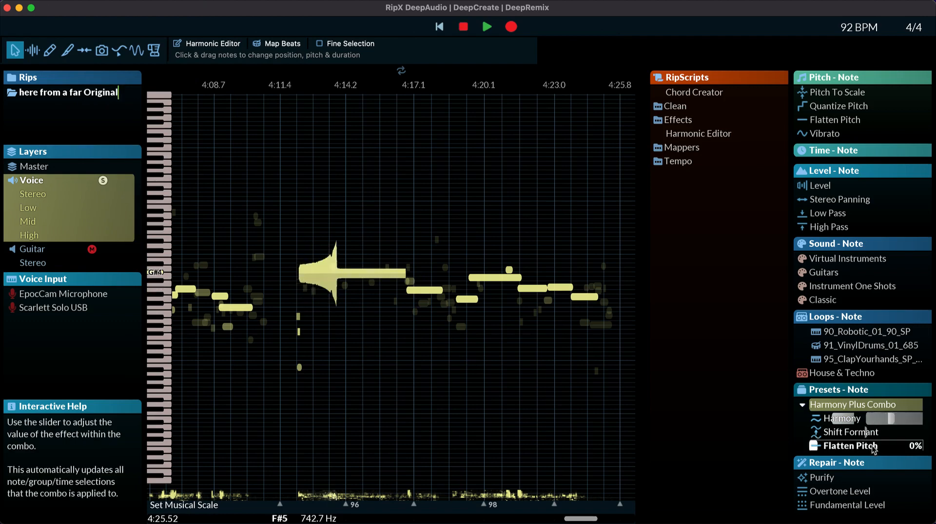
click(891, 405)
drag(892, 418, 864, 431)
key(space)
Step: View the Chord Creator options, play back the song with the Voice layer unsoloed, and close the Chord Creator
click(694, 92)
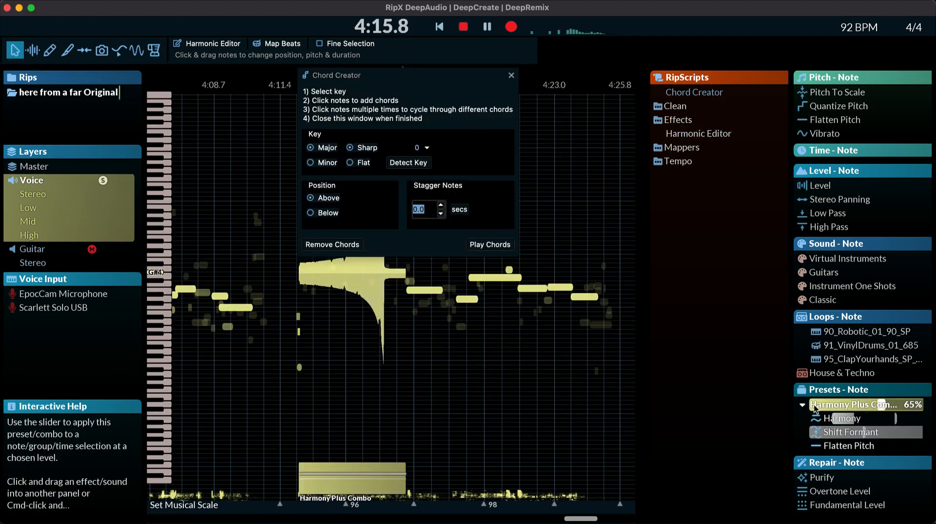
click(815, 404)
click(253, 231)
click(103, 180)
scroll(381, 264, down, 10)
key(space)
click(511, 76)
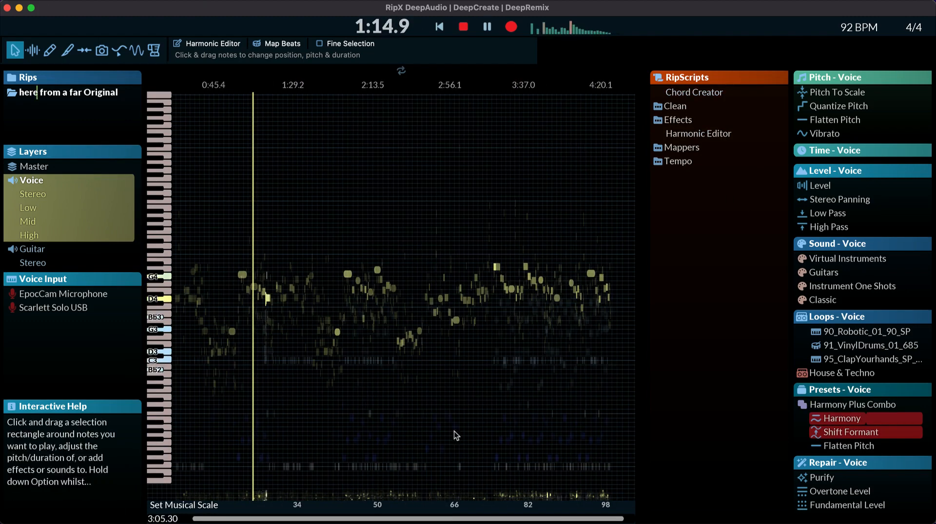
Step: Collapse the Voice and Guitar layer settings, mute the Kick Drum and Drums layers, and stop playback
scroll(455, 435, right, 1)
click(12, 180)
click(12, 194)
click(92, 222)
click(92, 235)
key(space)
scroll(872, 366, down, 10)
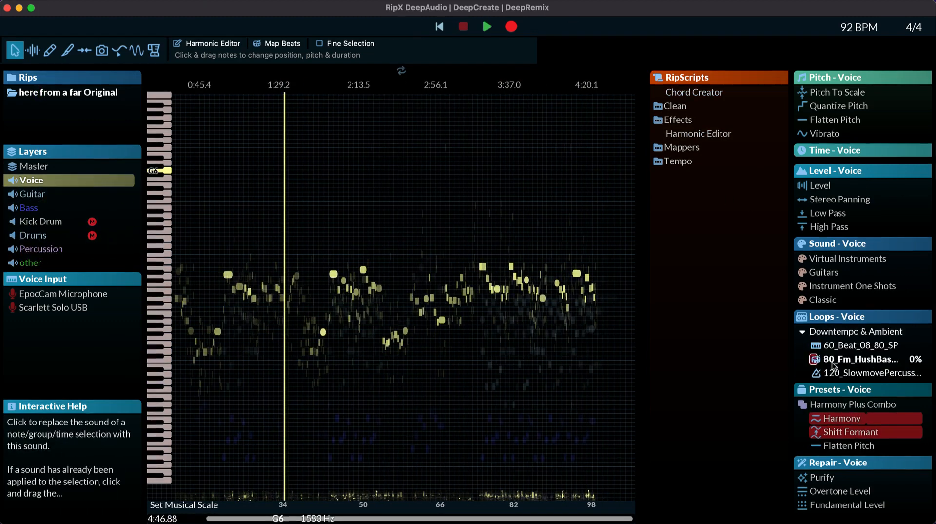
Step: Add a Downtempo & Ambient loop at C2 near the song's start and apply the 120_SlowmovePercussion loop to it at 37%
drag(833, 363, 435, 441)
click(899, 372)
drag(899, 373, 849, 372)
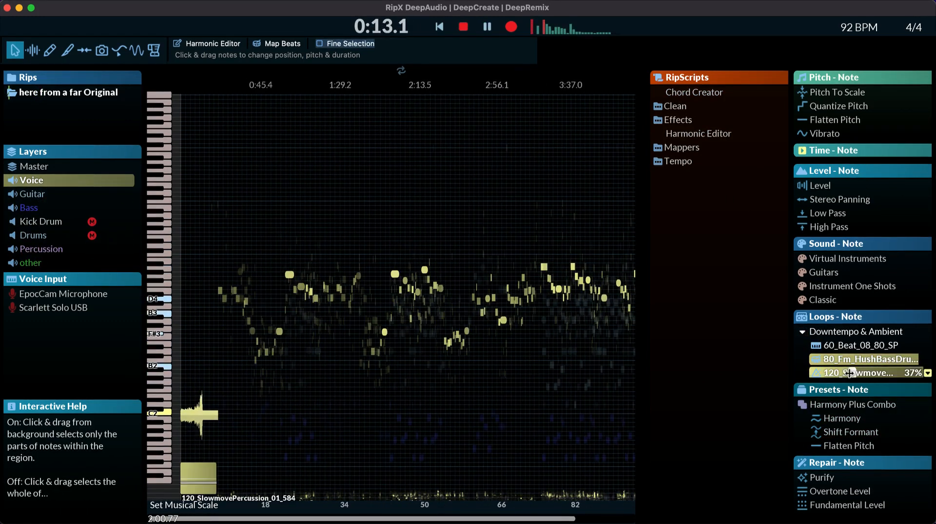
scroll(203, 424, up, 5)
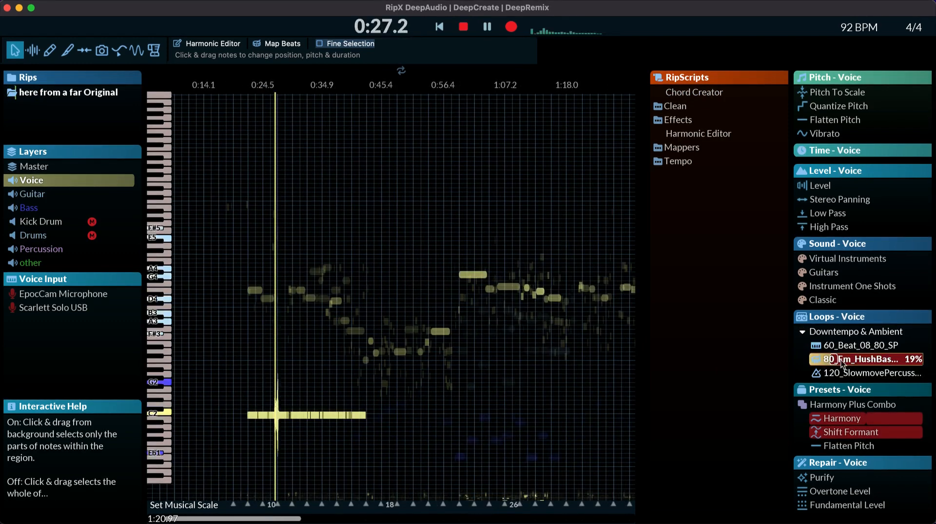
Step: Apply the 91_VinylDrums_01_685 loop to the loop note from about 0:22 to 0:32 and adjust its amount
click(272, 49)
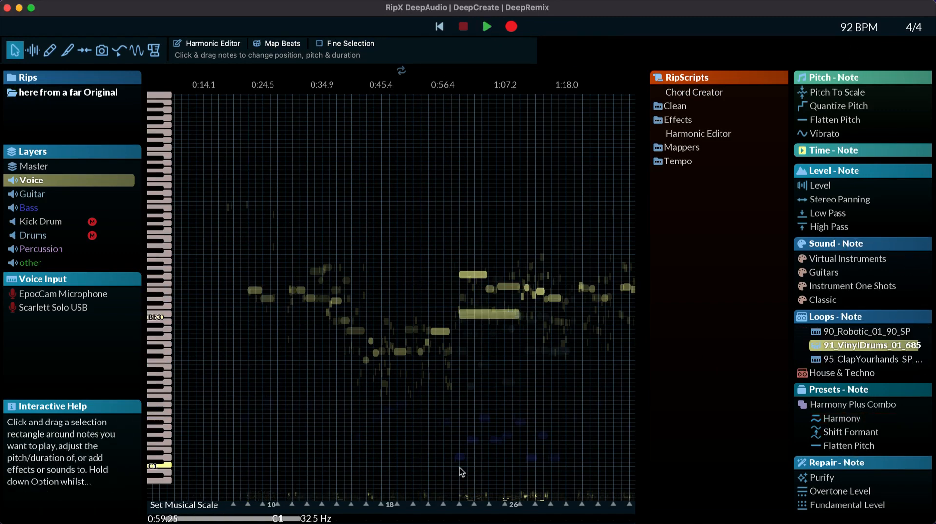
click(865, 344)
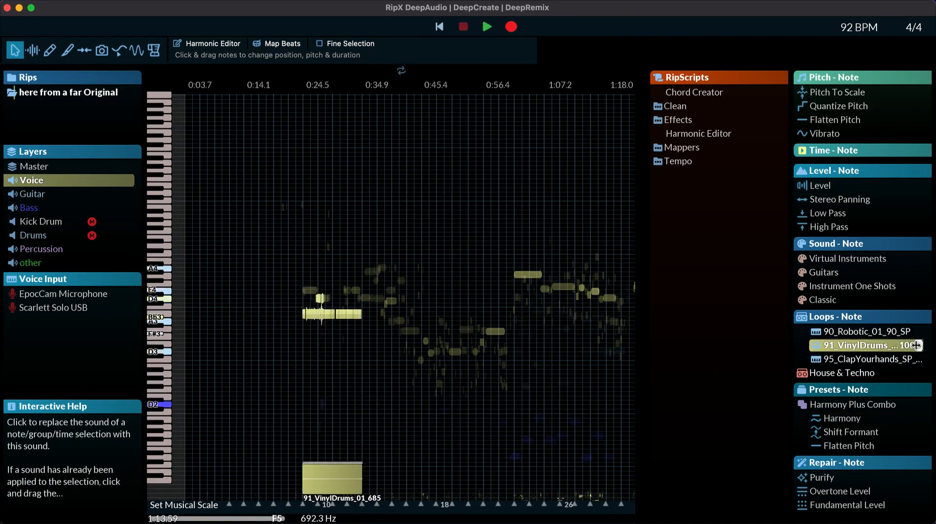
drag(917, 345, 827, 345)
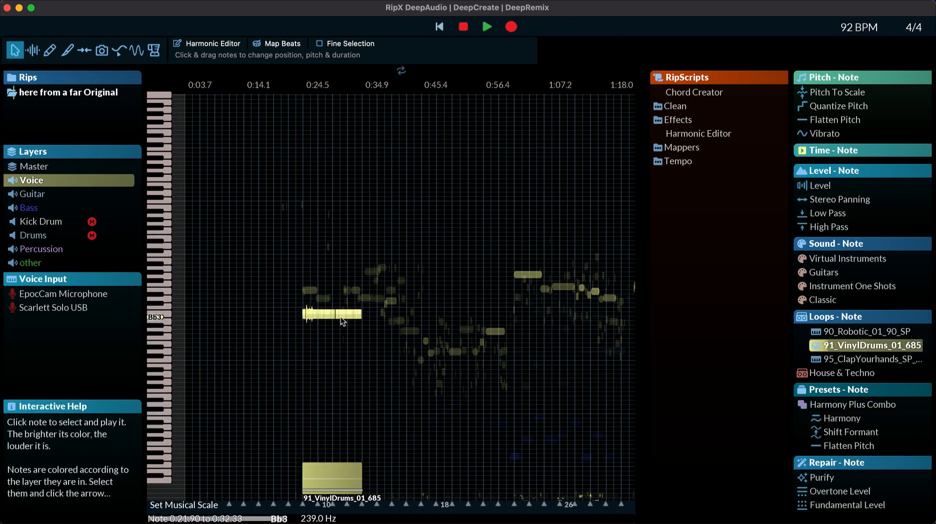
Step: Try the Guitars Bass sound and the World Music loop 92_Tabla_319_SP_01 on the loop note from about 0:22 to 0:32
scroll(880, 350, up, 5)
drag(917, 286, 858, 285)
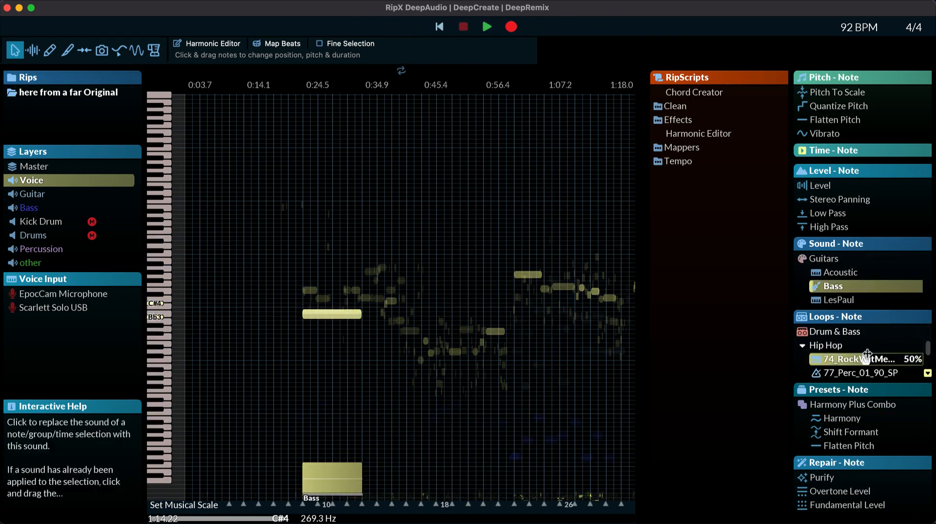
scroll(829, 351, down, 3)
click(832, 357)
click(833, 360)
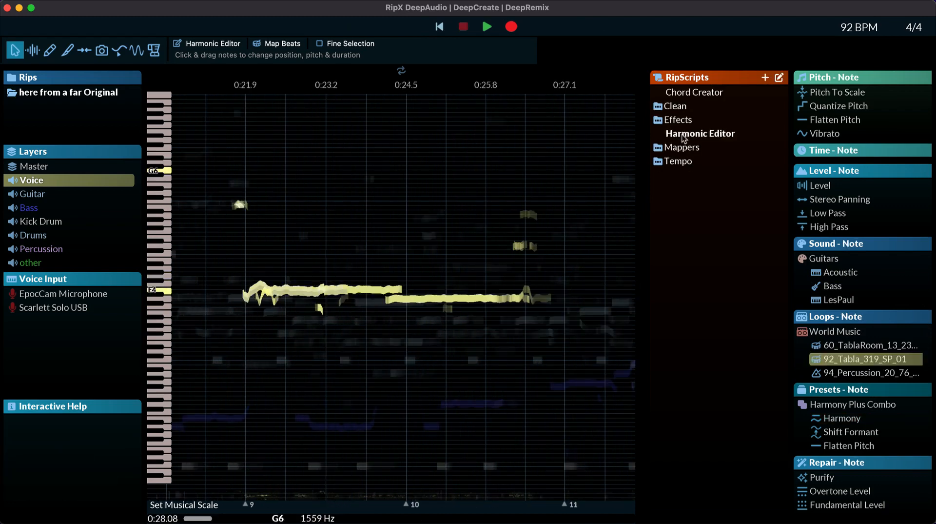
Step: Select Voice notes around 0:22 to 0:27 and open the Beat Mapper with the Swing preset
click(317, 299)
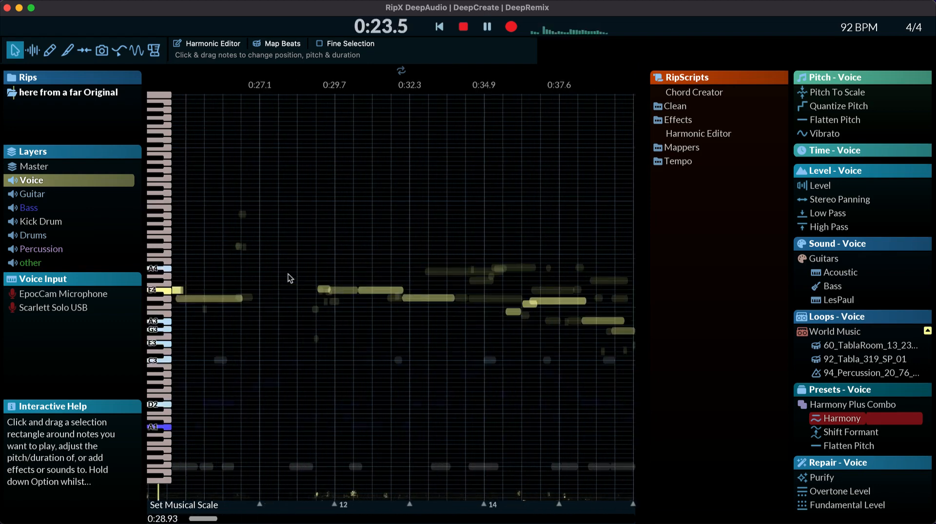
click(254, 296)
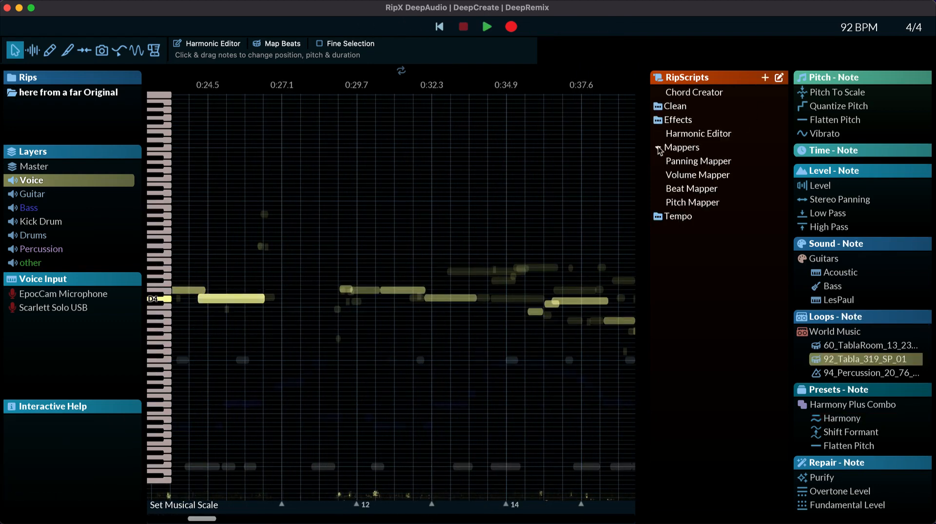
click(691, 191)
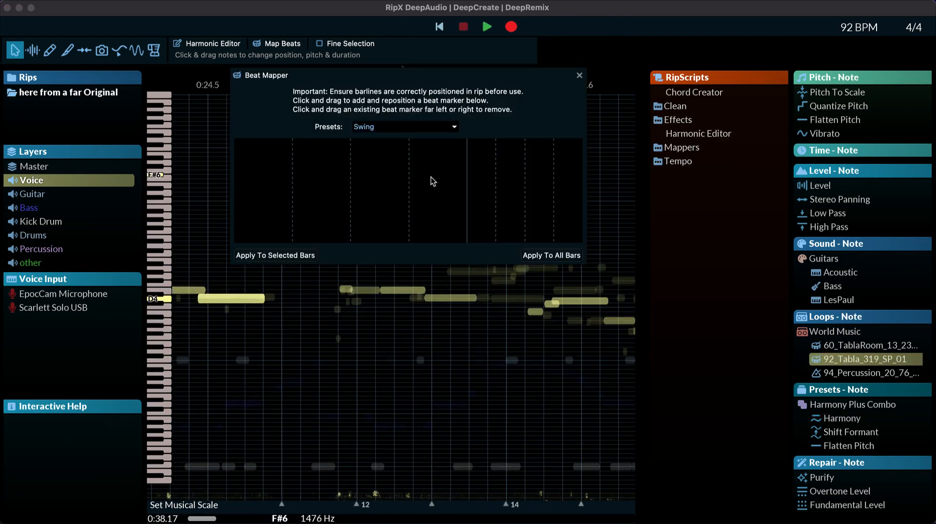
click(408, 125)
click(346, 145)
Step: Select the Voice notes from about 0:24 to 1:51, apply the Swing beat map to the selected bars, and close the Beat Mapper
scroll(290, 281, down, 10)
drag(218, 387, 460, 235)
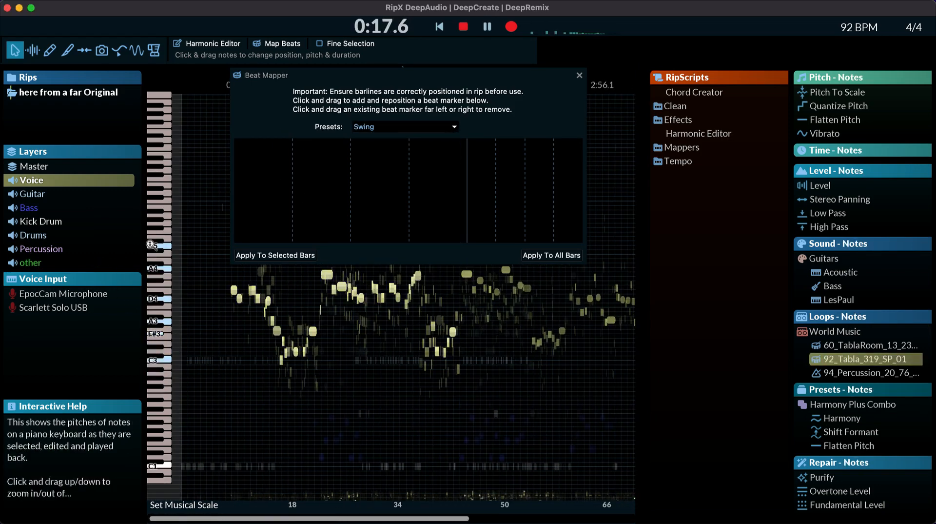
click(280, 257)
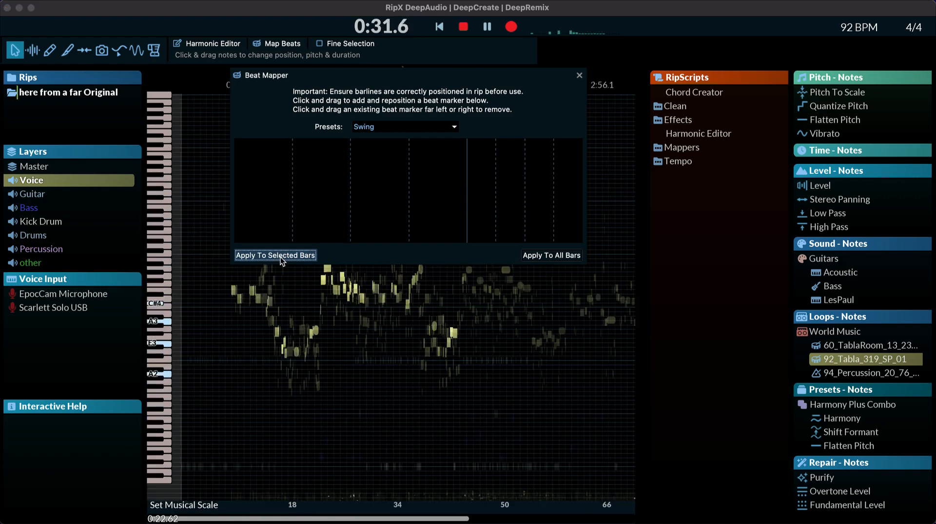
key(space)
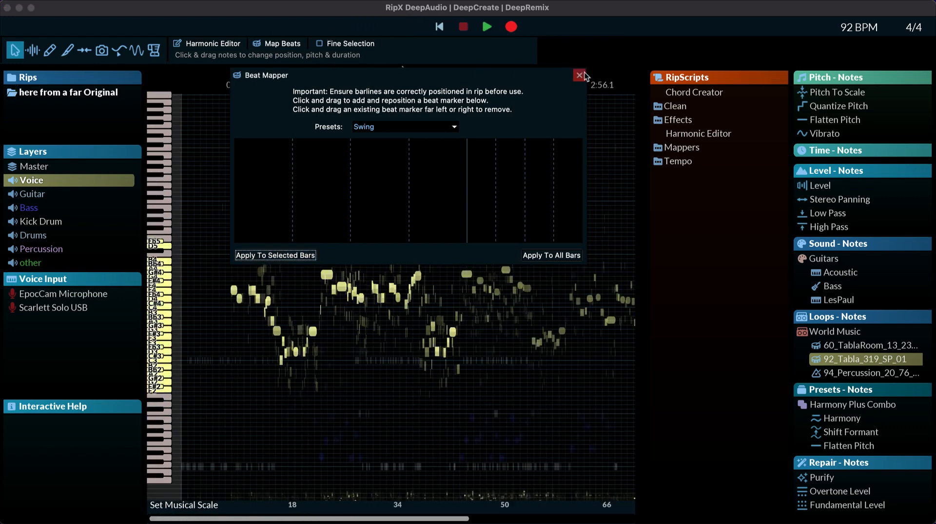
click(580, 75)
Step: Set the musical scale to C Major for the whole song and enable Auto Pitch To Scale during playback
click(441, 239)
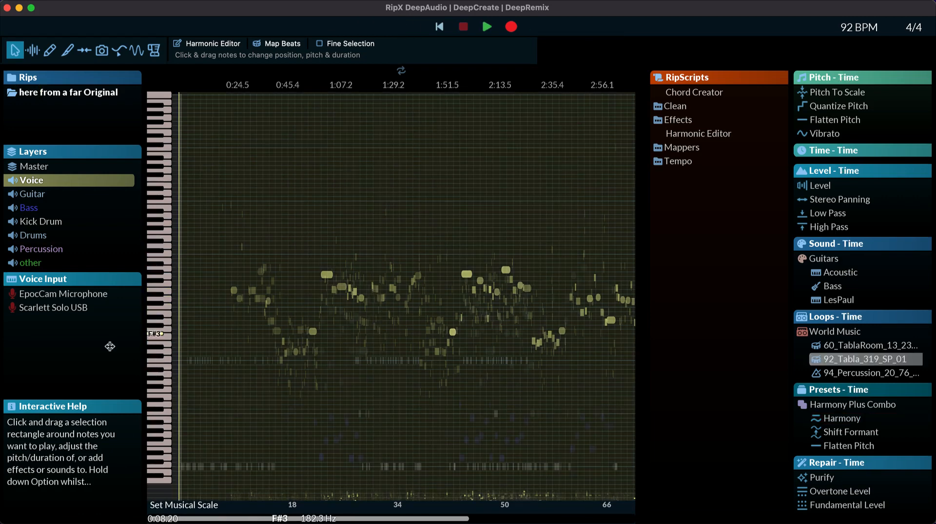
click(159, 507)
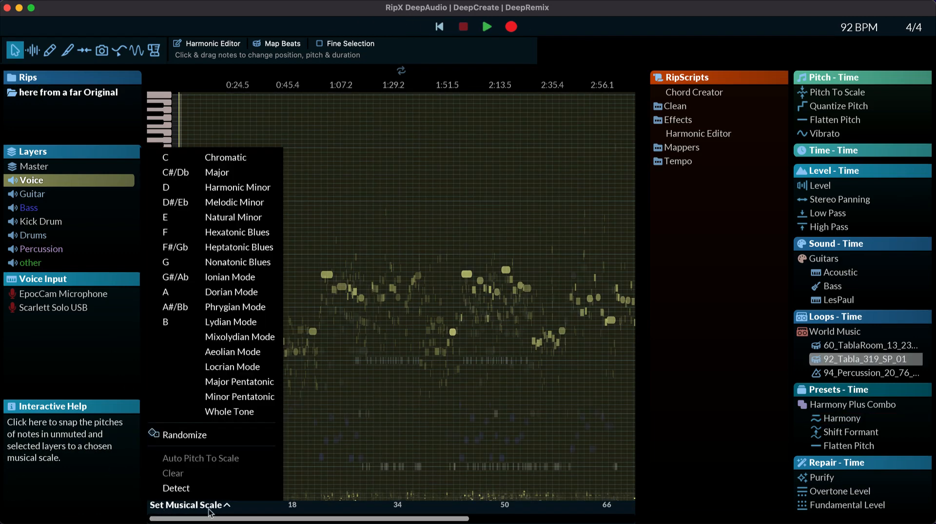
click(173, 159)
click(334, 179)
key(space)
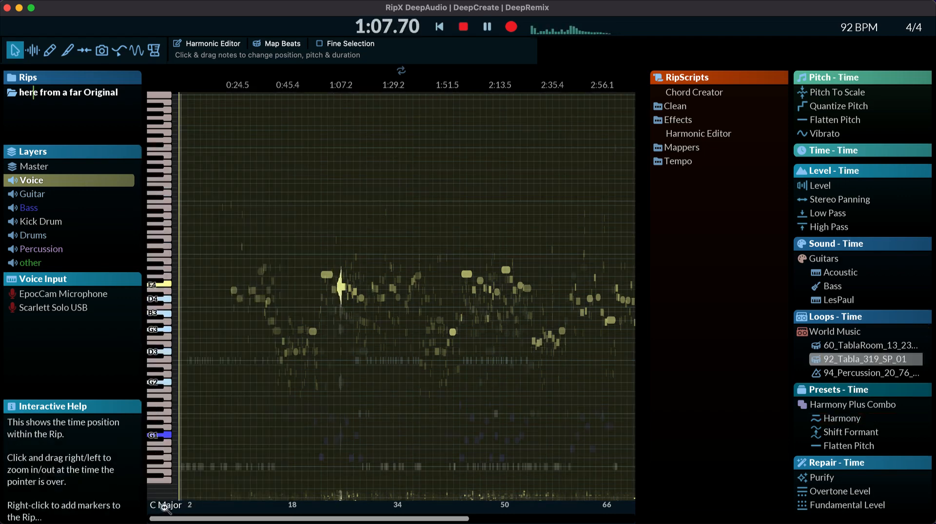
click(164, 506)
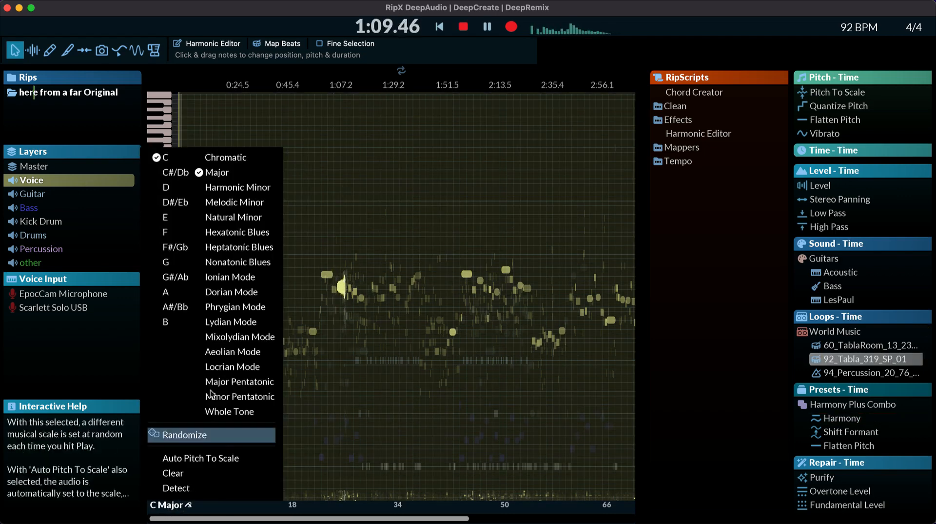
click(209, 459)
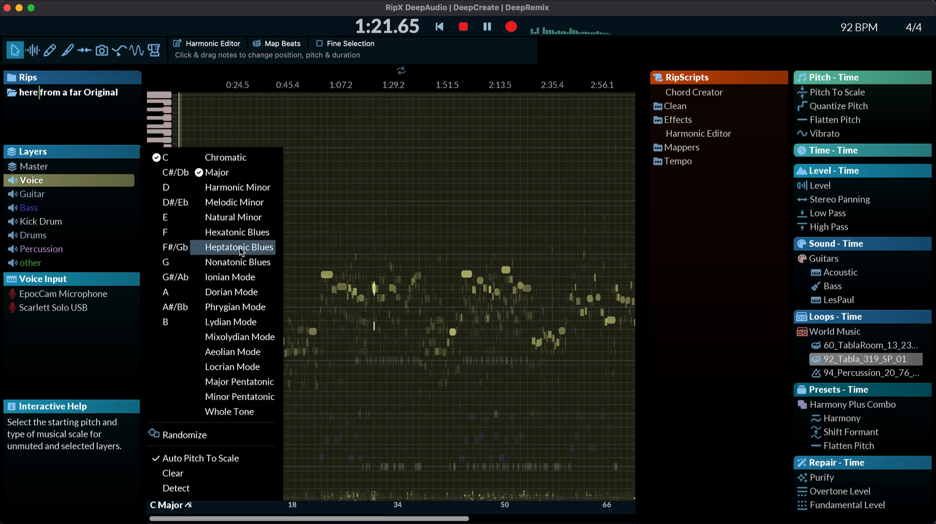
Step: Try the Major scale in the keys of E, F, G and A during playback
click(180, 217)
click(165, 232)
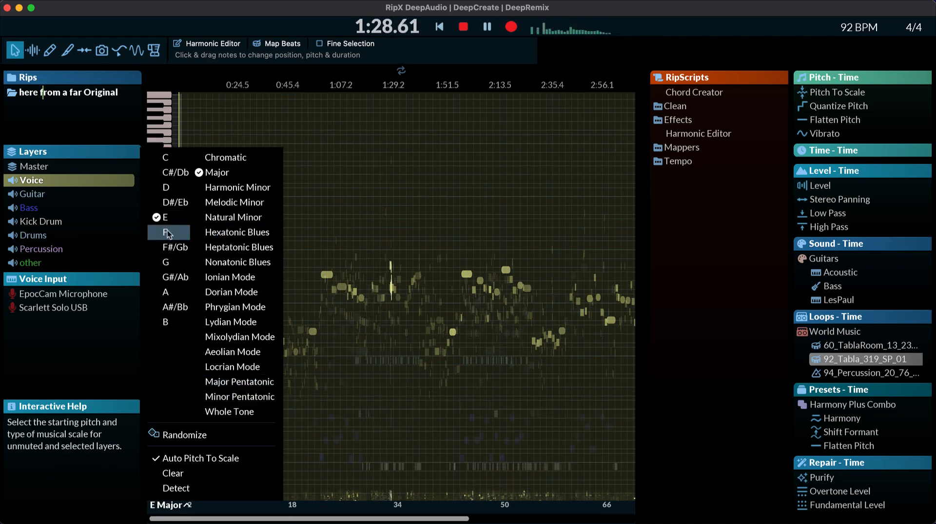
click(166, 263)
click(166, 291)
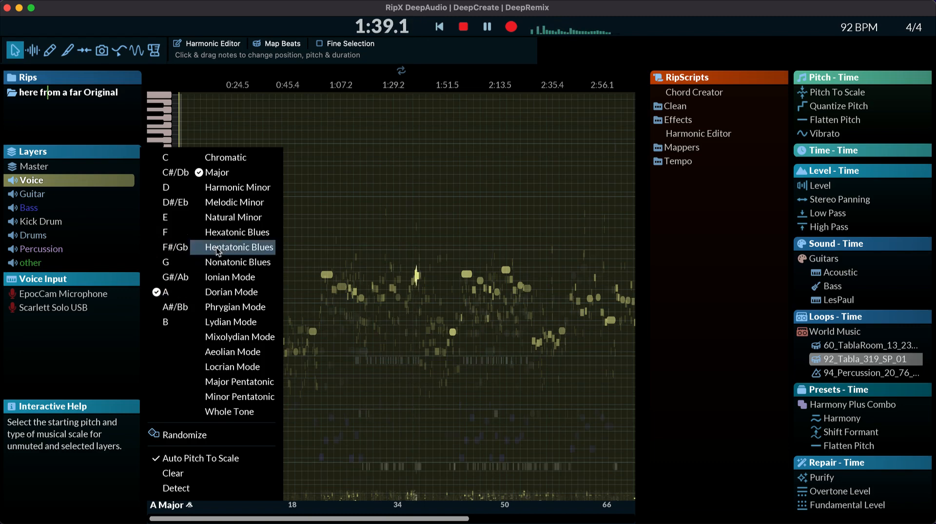
Step: Switch the scale type to Natural Minor and try the keys of B, D, C#/Db, F and G#/Ab
click(221, 218)
click(166, 322)
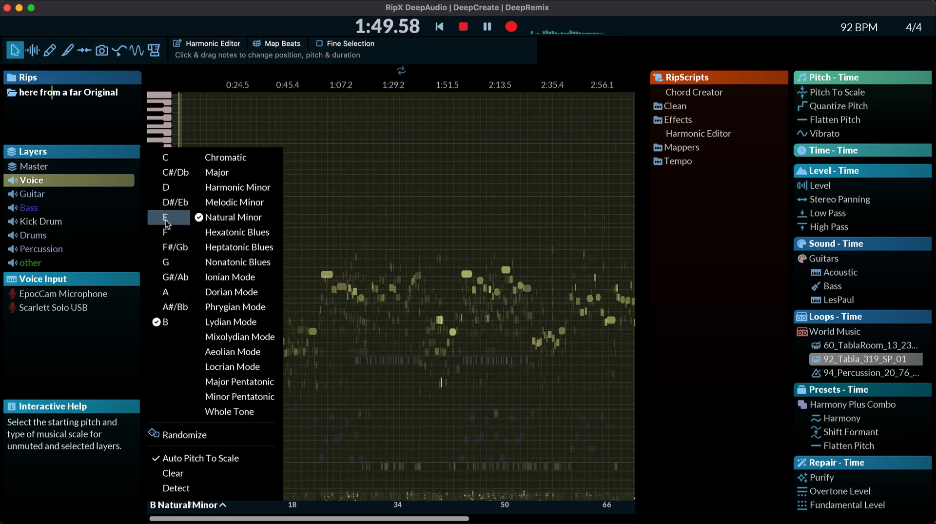
click(167, 187)
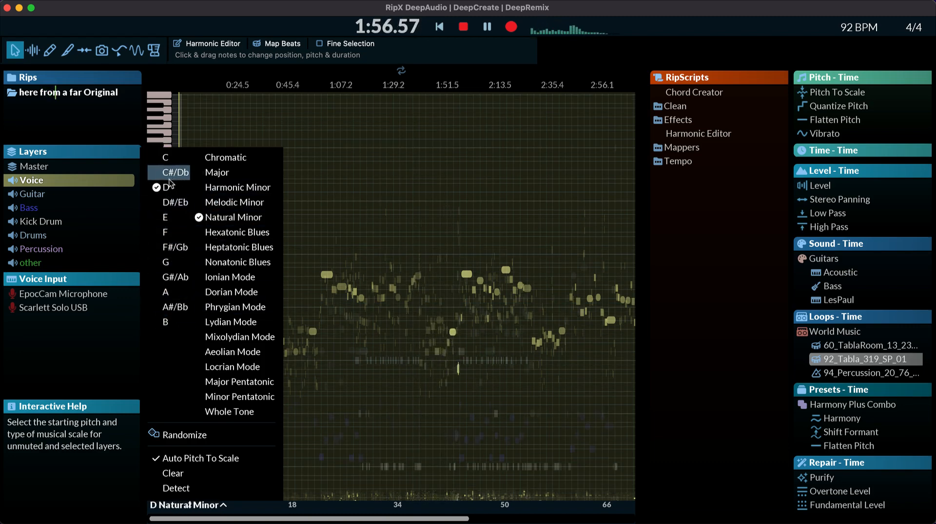
click(174, 173)
click(166, 232)
click(173, 276)
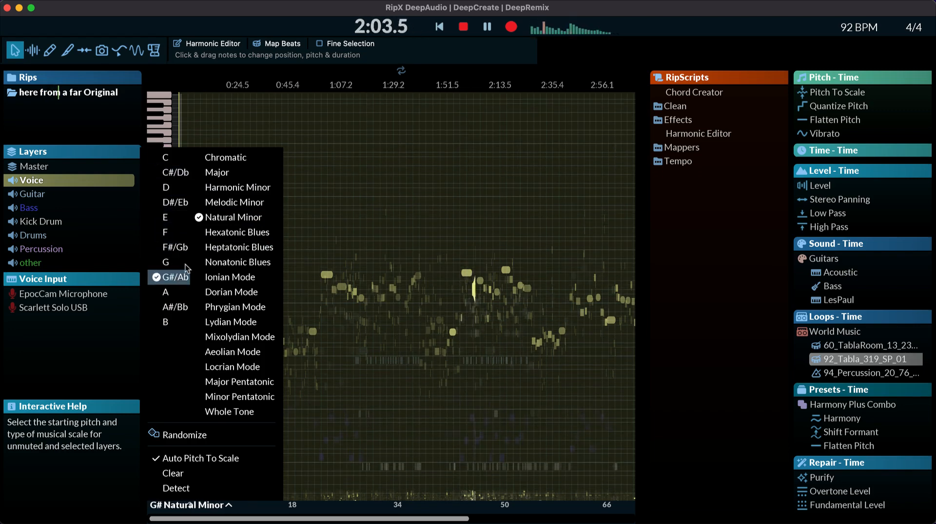
Step: Randomize the musical scale twice while playing the song from about 0:27, and select the whole song with playback stopped
click(184, 434)
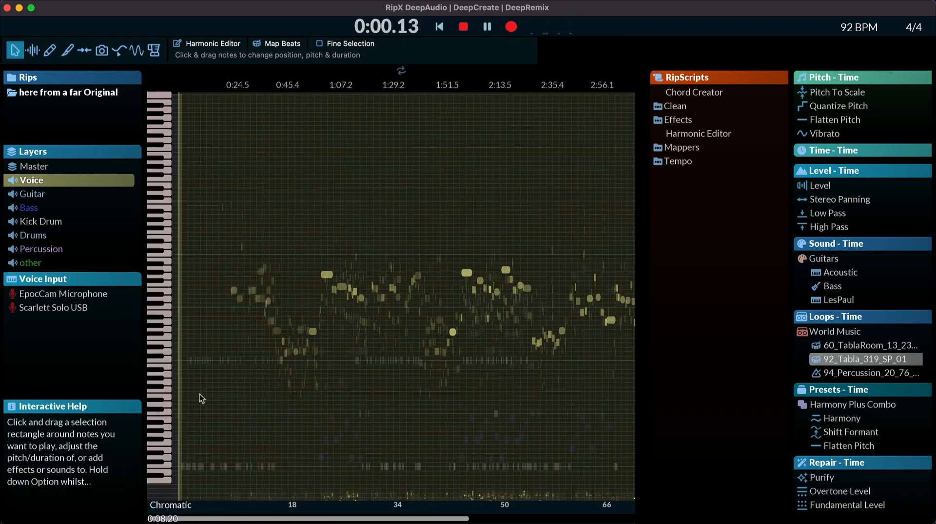
click(237, 193)
click(245, 133)
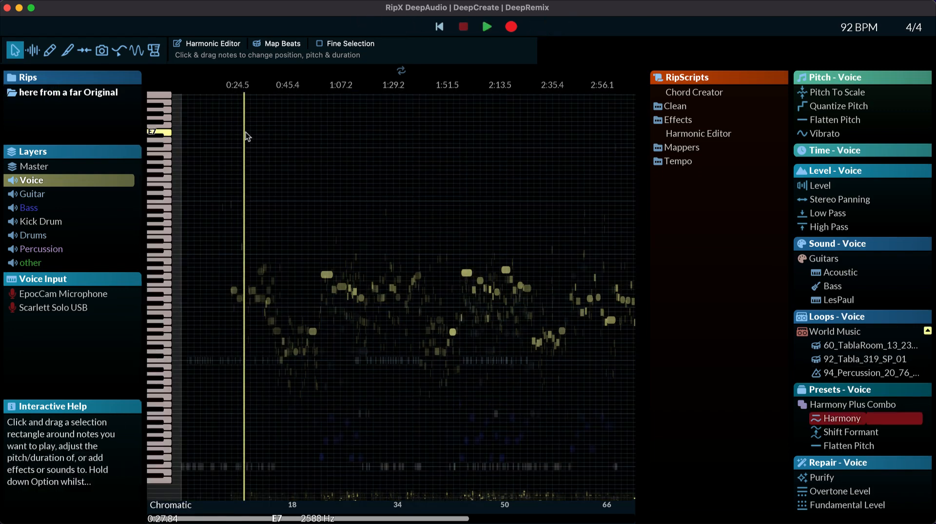
click(166, 508)
click(182, 436)
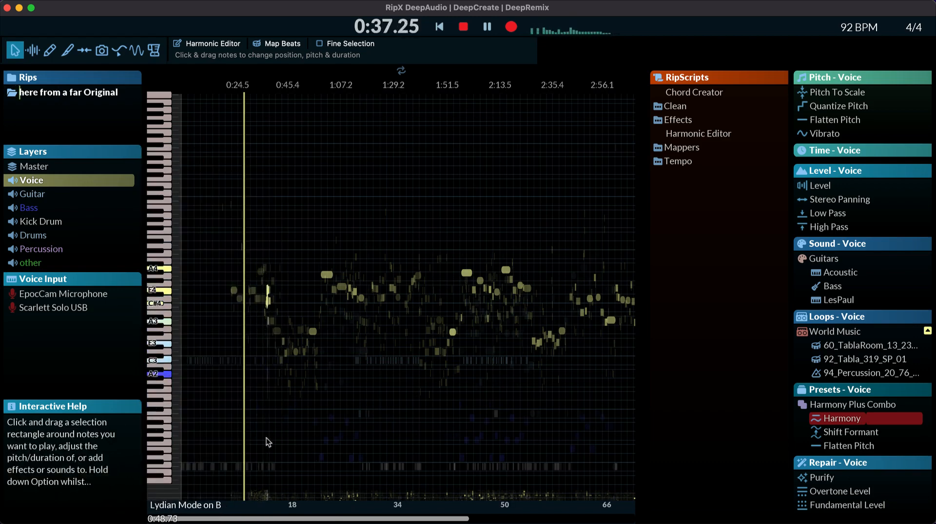
key(space)
key(super+a)
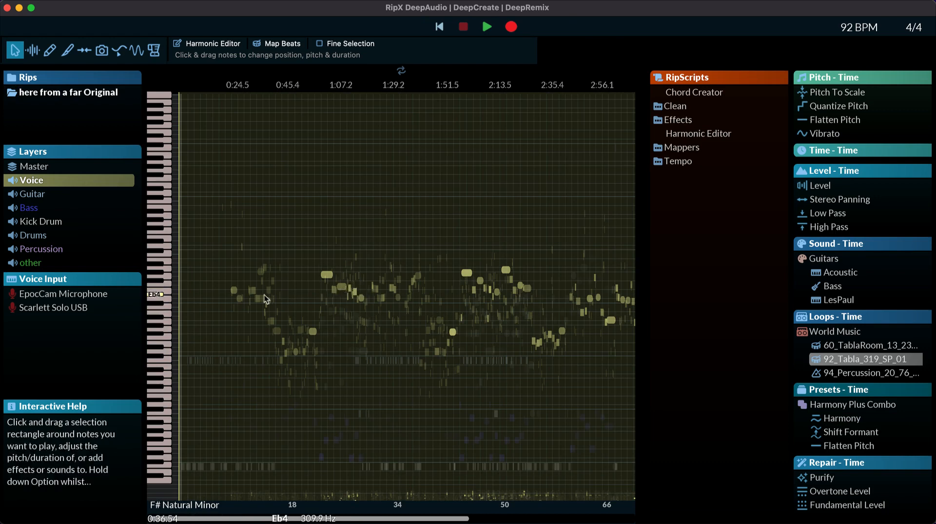
Step: Listen to the rescaled song from points around 0:48, 1:48 and 2:25, and stop playback
key(space)
click(295, 287)
click(438, 132)
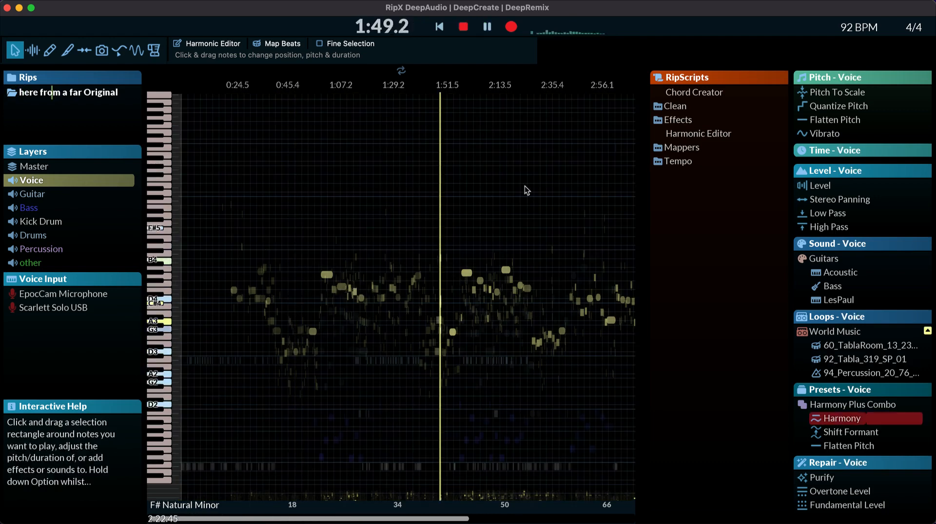
click(527, 190)
key(space)
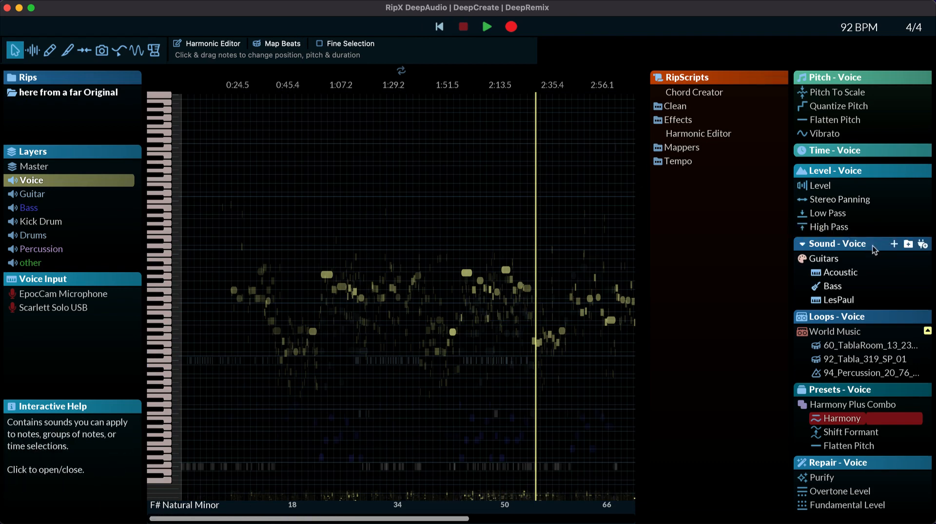
Step: Browse the Classic sounds in the sound palette and view the options for its Acoustic Guitar sound
click(802, 259)
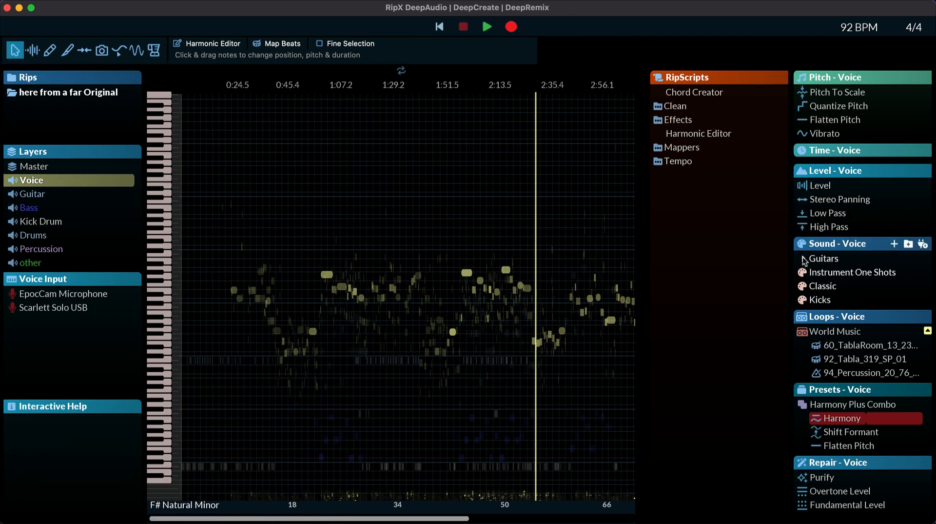
click(838, 286)
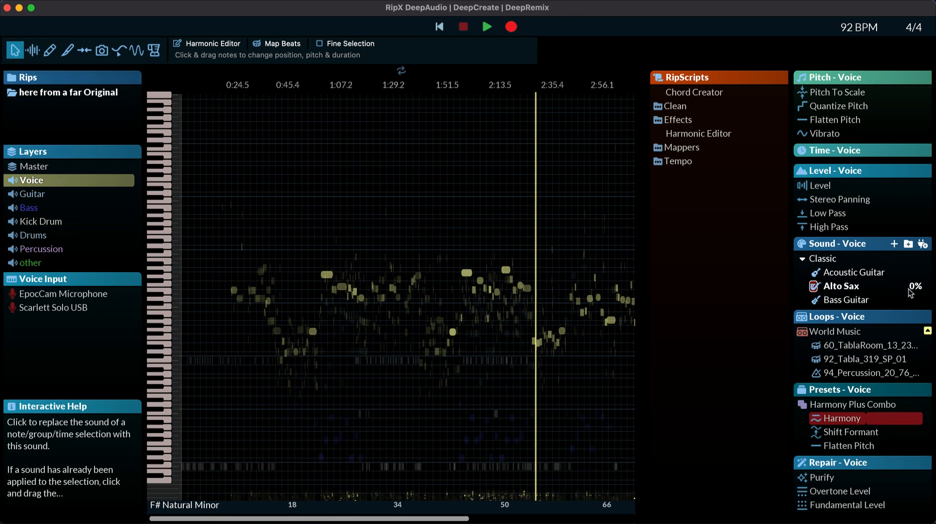
right_click(874, 278)
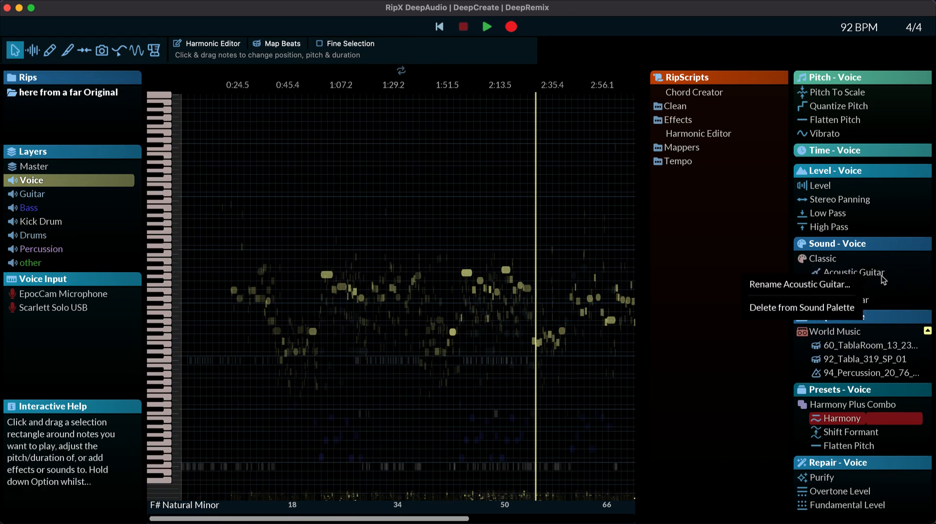
key(Escape)
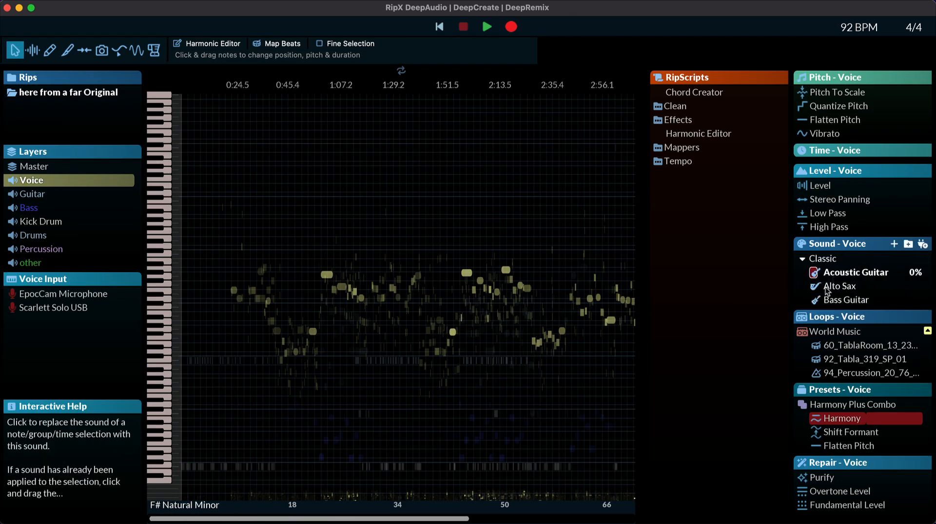
Step: Select and solo the Guitar layer
click(13, 249)
click(14, 262)
click(14, 207)
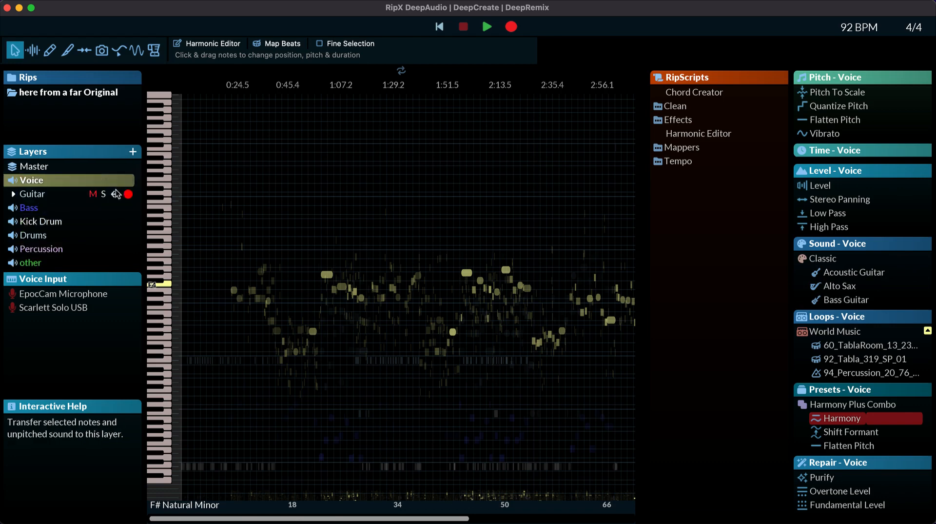
click(34, 194)
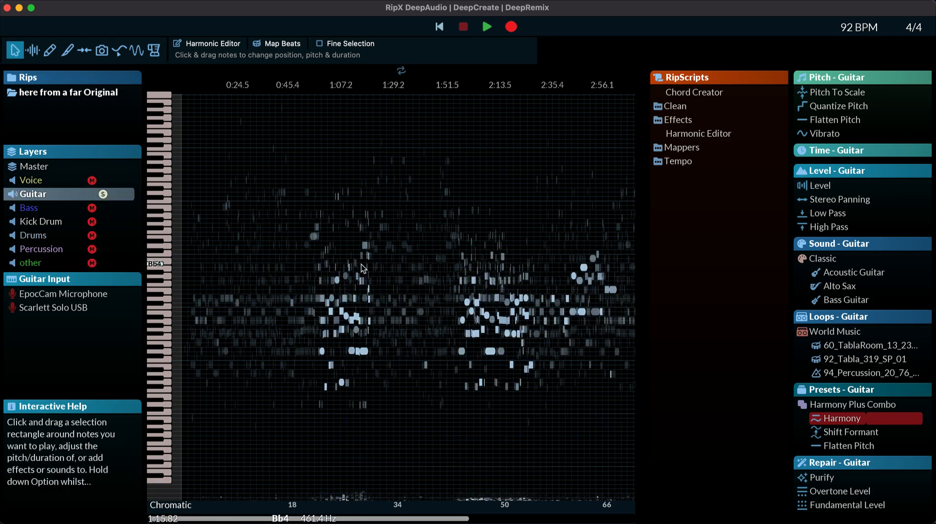
Step: Apply the Classic Alto Sax sound to the entire Guitar layer and transfer the selected notes to that layer
key(super+a)
click(908, 273)
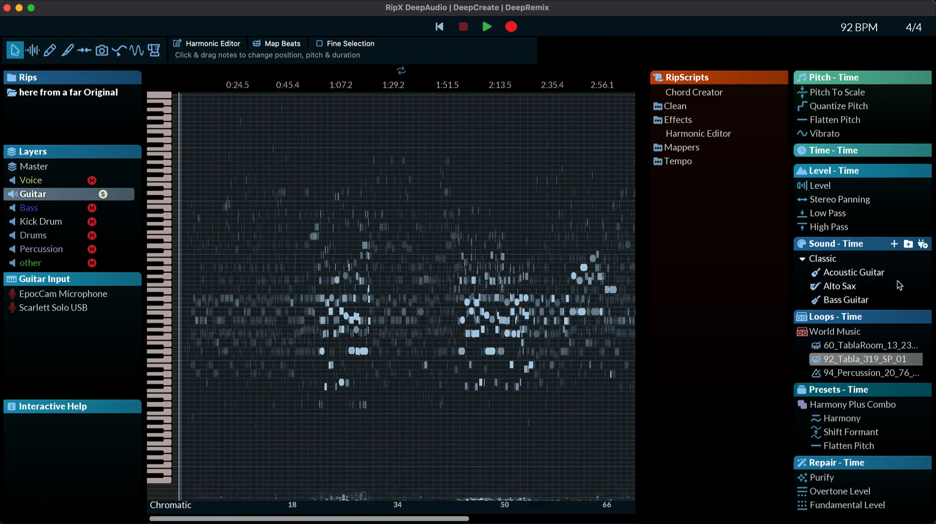
click(912, 287)
drag(838, 287, 595, 273)
click(195, 321)
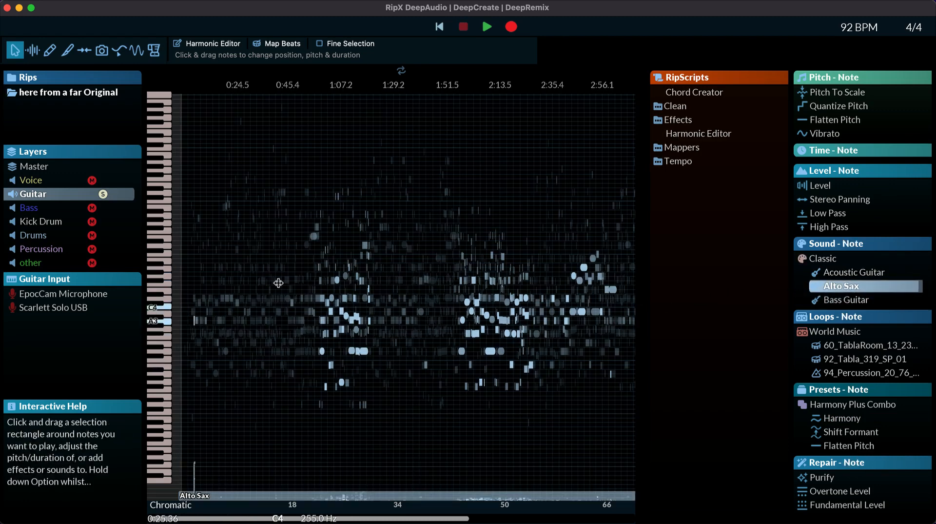
key(super+a)
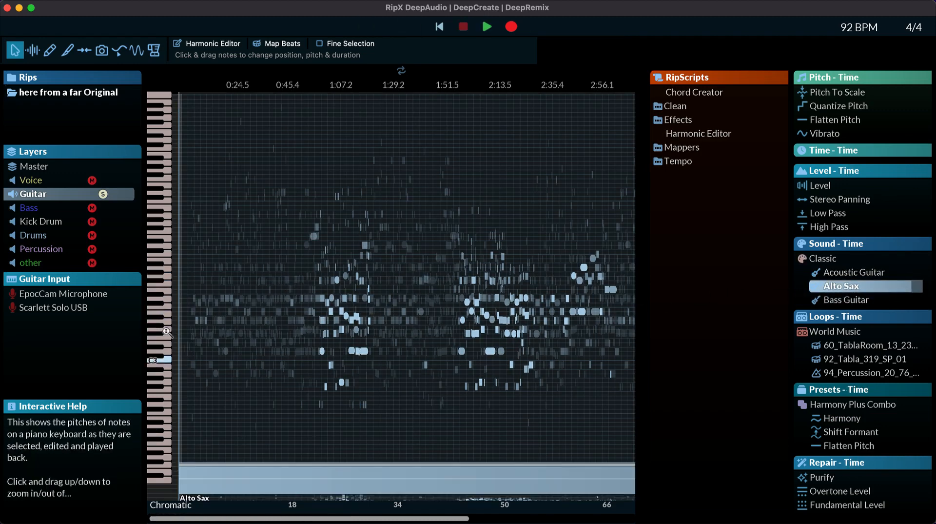
double_click(115, 195)
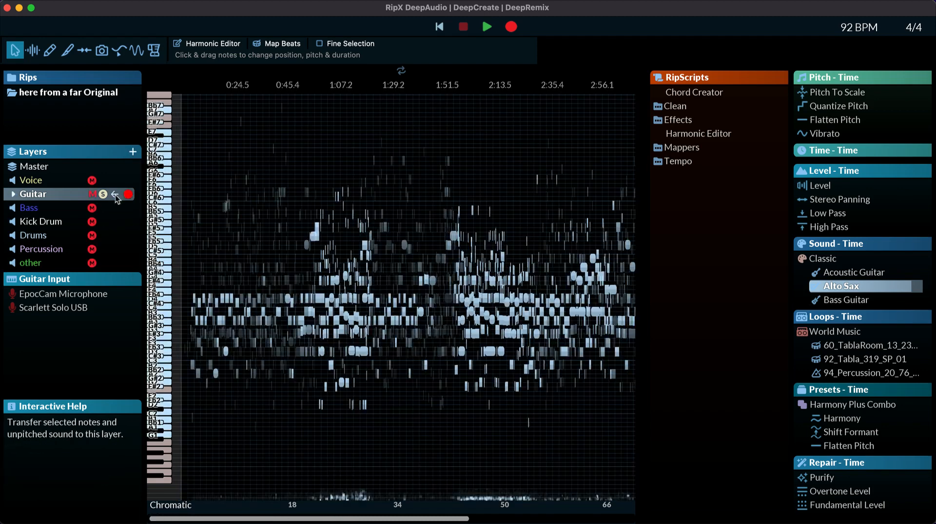
Step: Apply the Distorted Guitar sound to the selected Guitar notes and open the Import VST Instrument dialog
scroll(891, 292, down, 3)
click(909, 273)
click(908, 243)
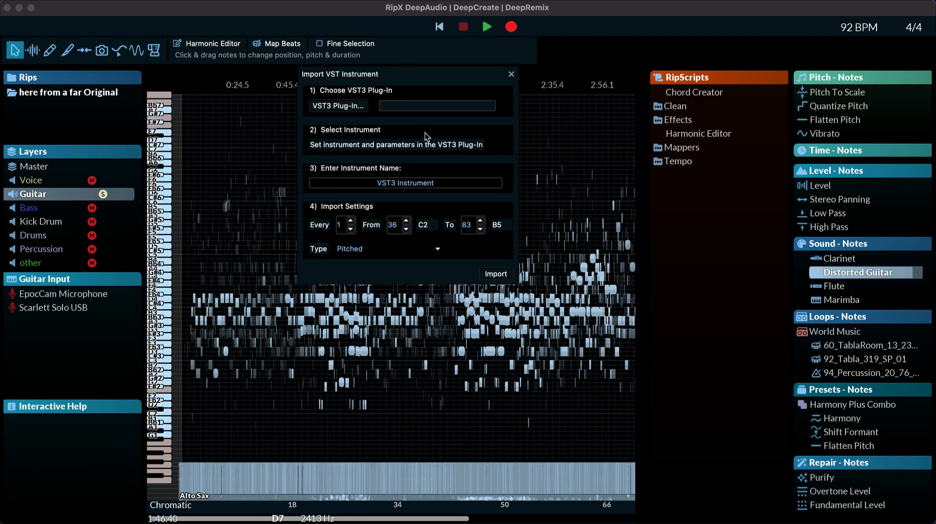
Step: Try to import the R0Verb.vst3 plug-in as a VST instrument, then close the import dialog
click(338, 106)
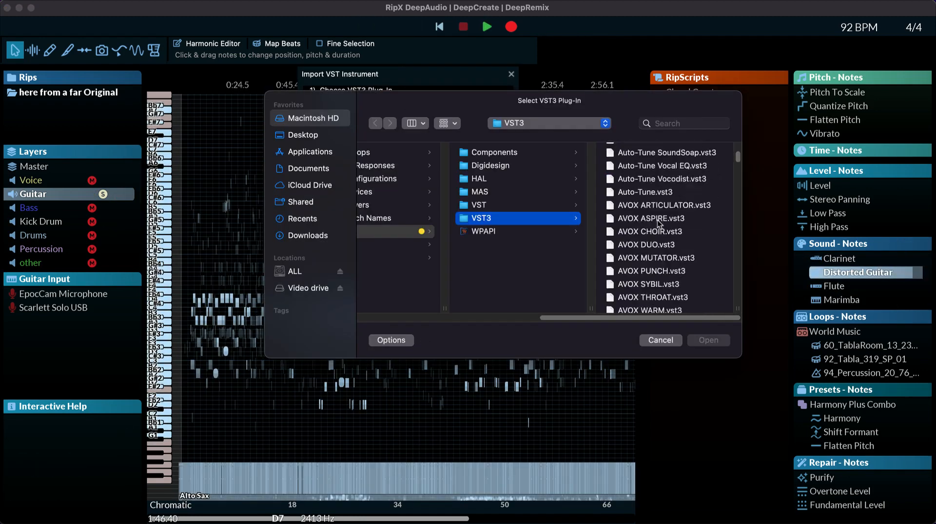
scroll(652, 220, down, 15)
scroll(652, 221, up, 2)
click(650, 214)
click(698, 337)
click(499, 274)
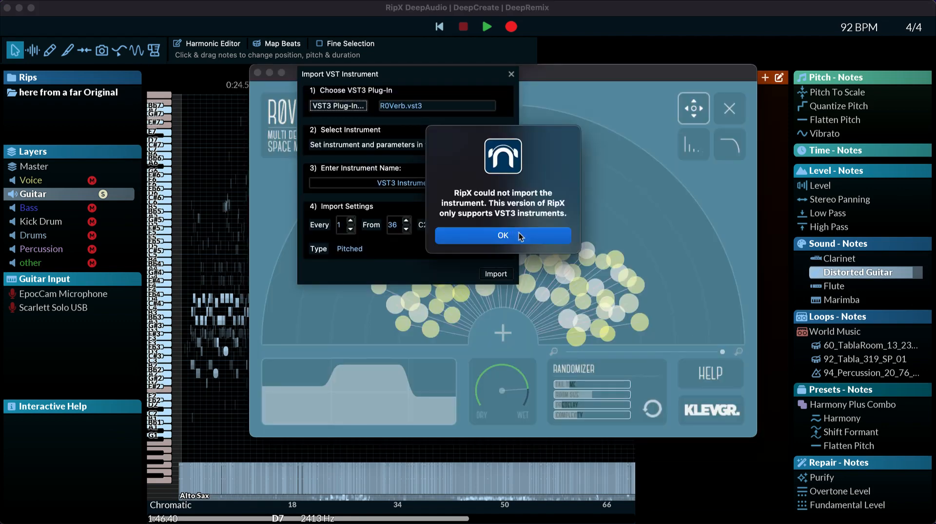
click(520, 235)
click(511, 74)
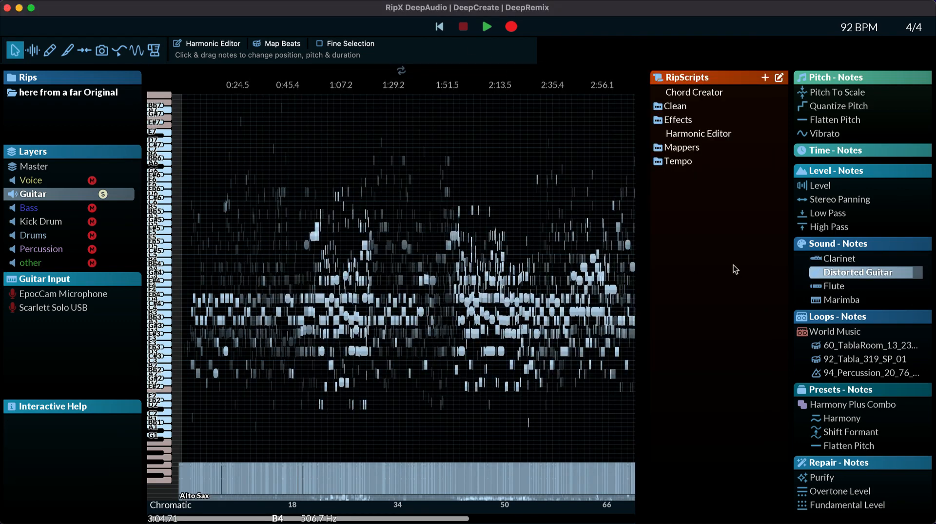
Step: Select and audition individual G3 notes in the Guitar layer around 0:53
scroll(335, 319, up, 5)
click(434, 331)
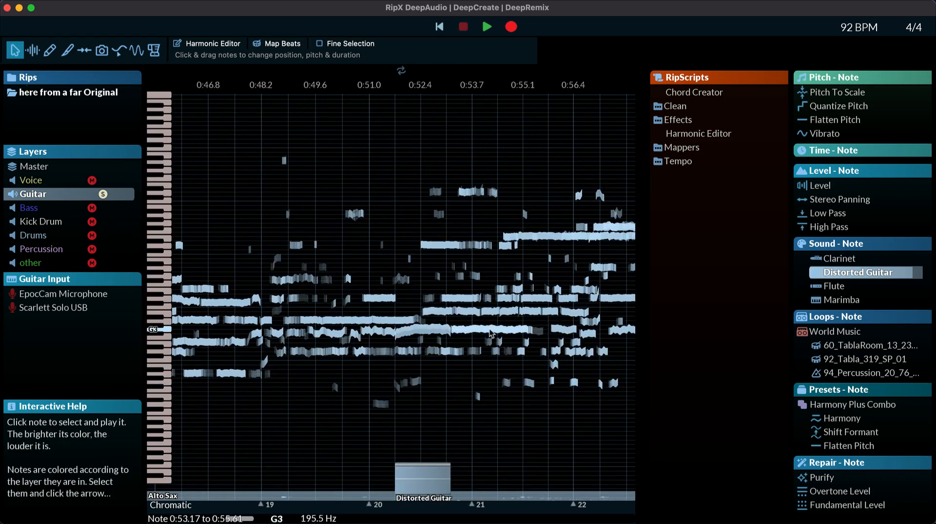
click(472, 332)
click(79, 307)
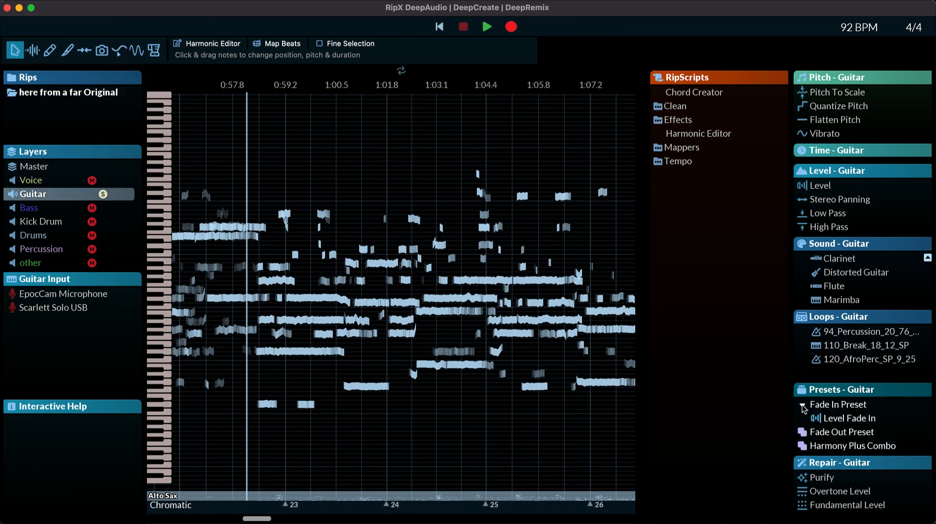
Step: Select the Guitar layer's D4 note near 1:00 and try the Fade In and Fade Out presets on it
click(317, 297)
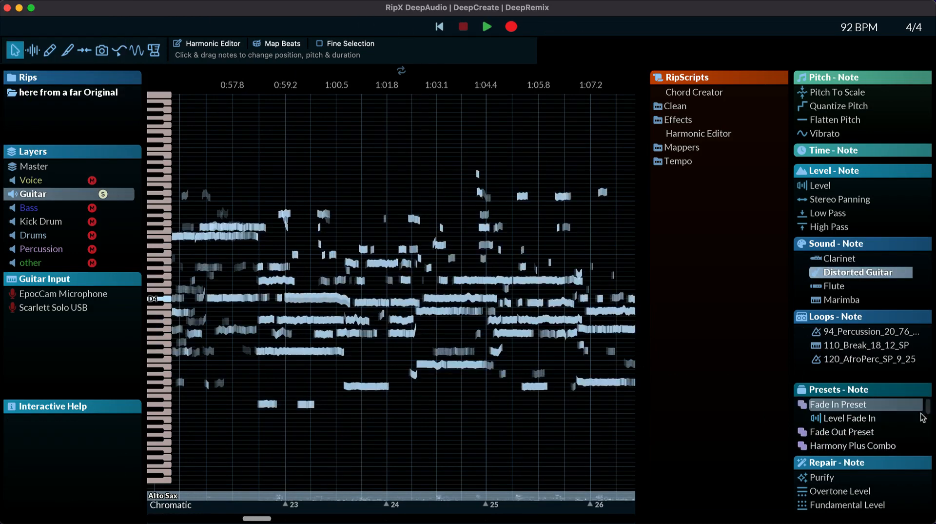
click(825, 404)
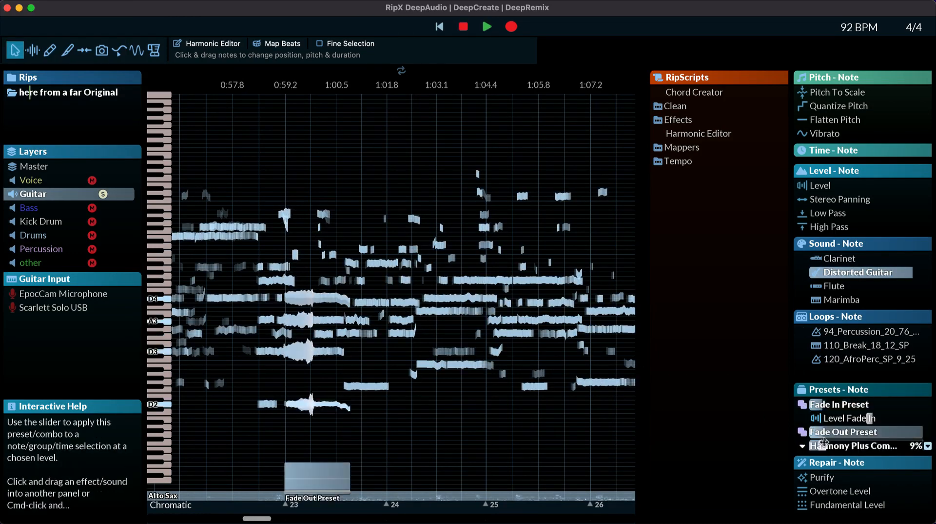
scroll(462, 287, down, 10)
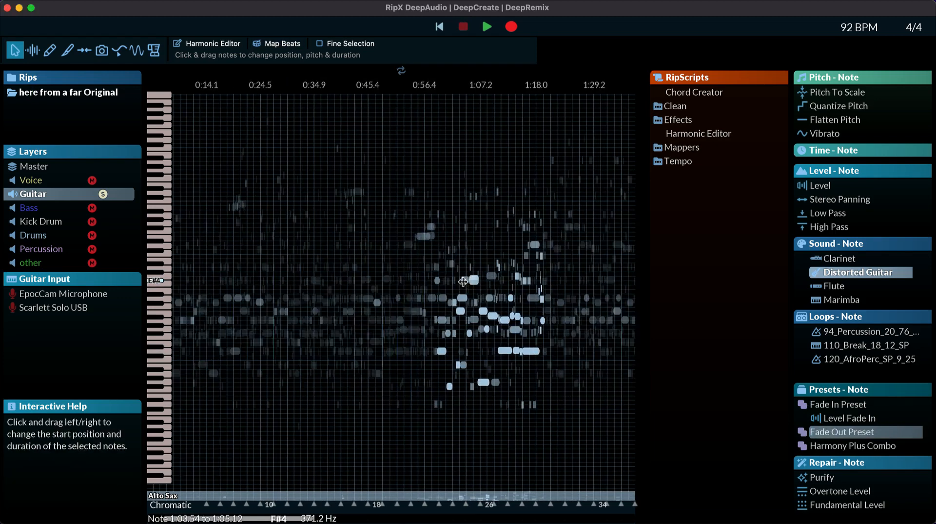
Step: Turn off the Guitar layer's solo and enable Fine Selection
click(438, 337)
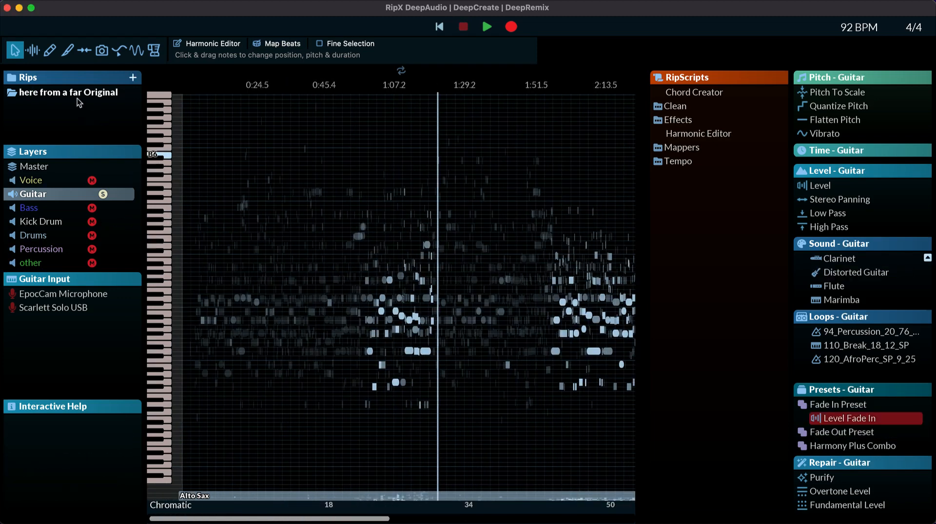
click(103, 194)
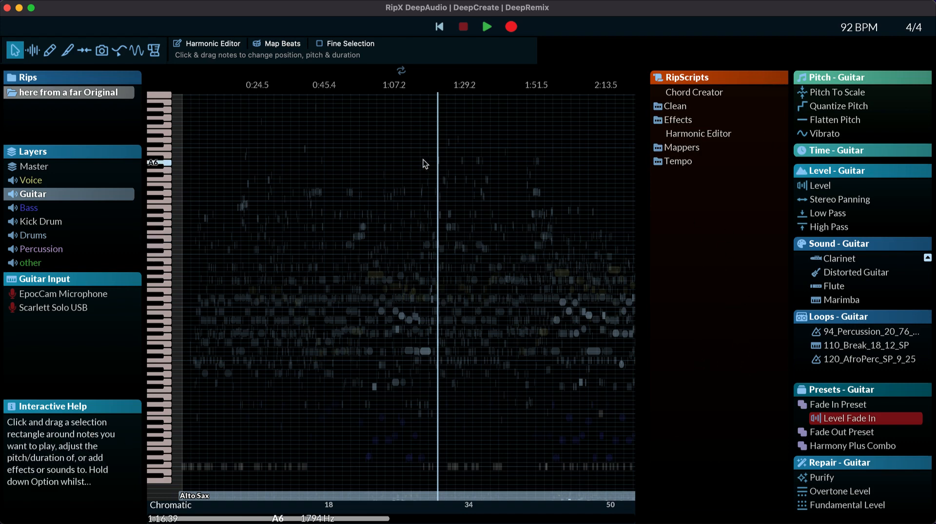
click(276, 47)
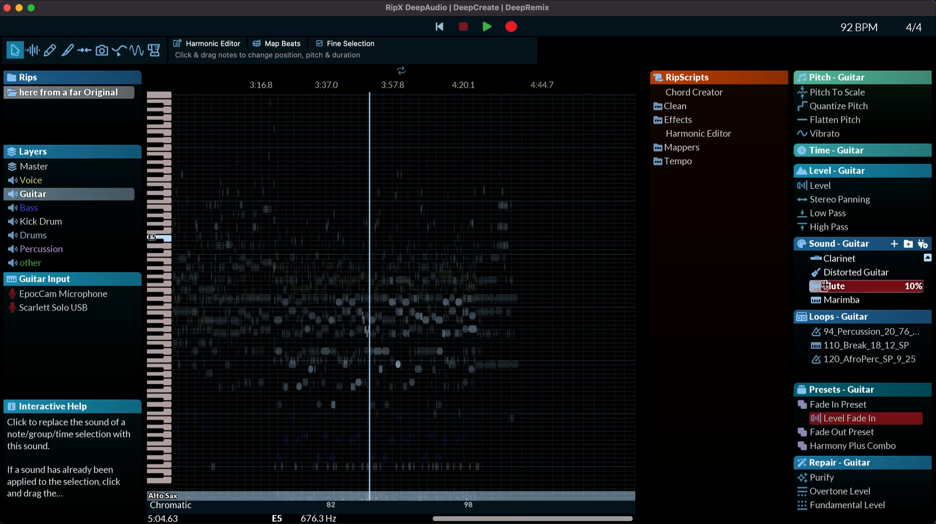
Step: Blend the Flute sound into the Guitar layer, play the song from about 3:31 and toggle the layer's solo
drag(815, 287, 855, 295)
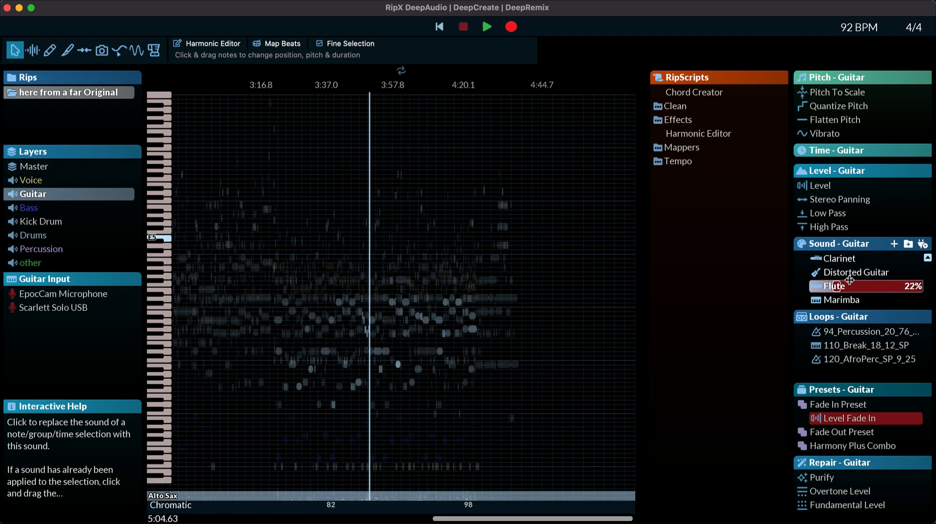
click(304, 157)
key(space)
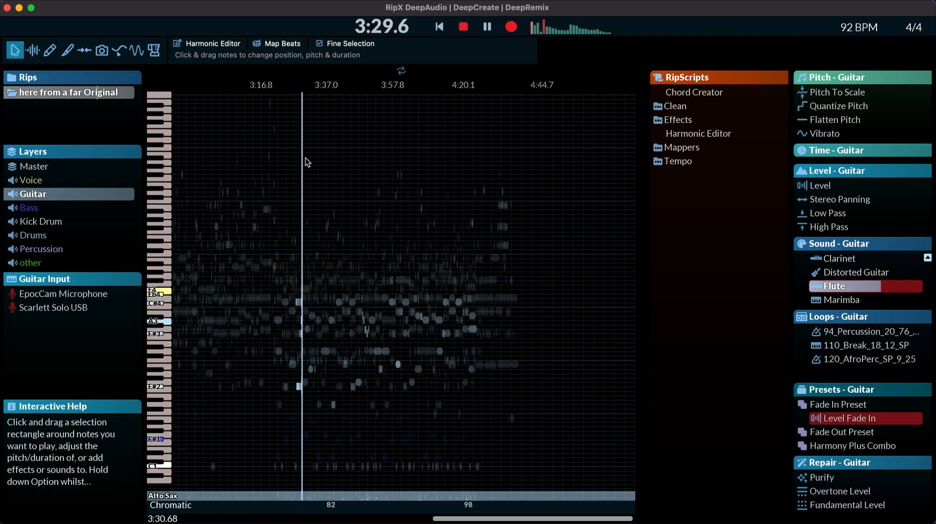
click(103, 194)
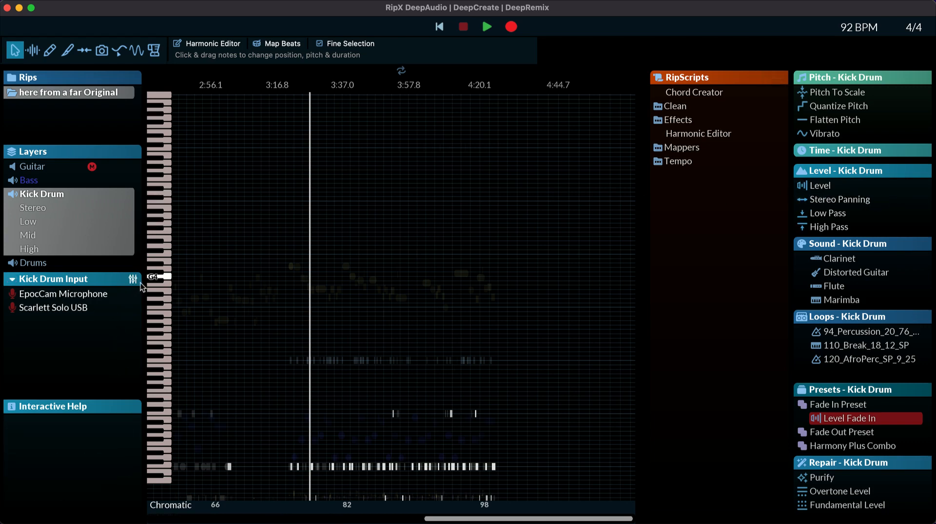
Step: View the MIDI controller assignment mode for the Kick Drum input, collapse the input list and leave the mode
click(135, 280)
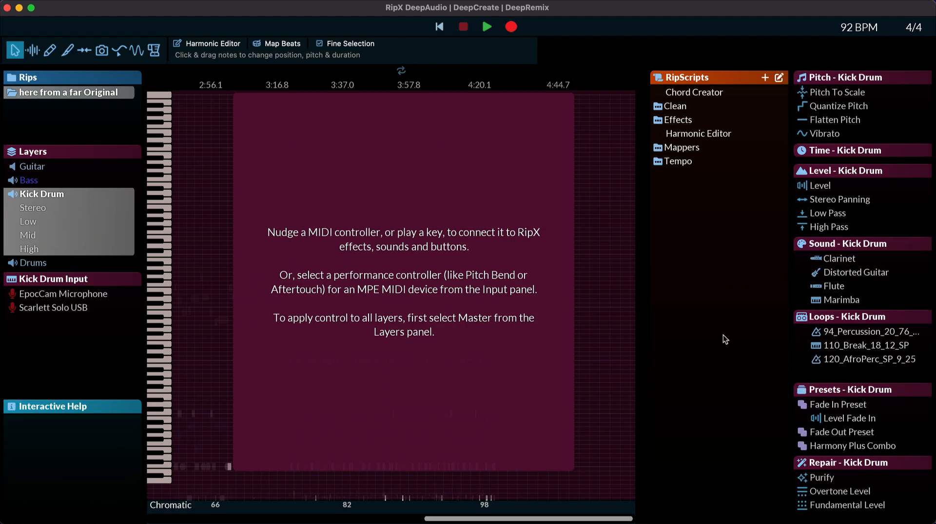
click(52, 282)
click(135, 343)
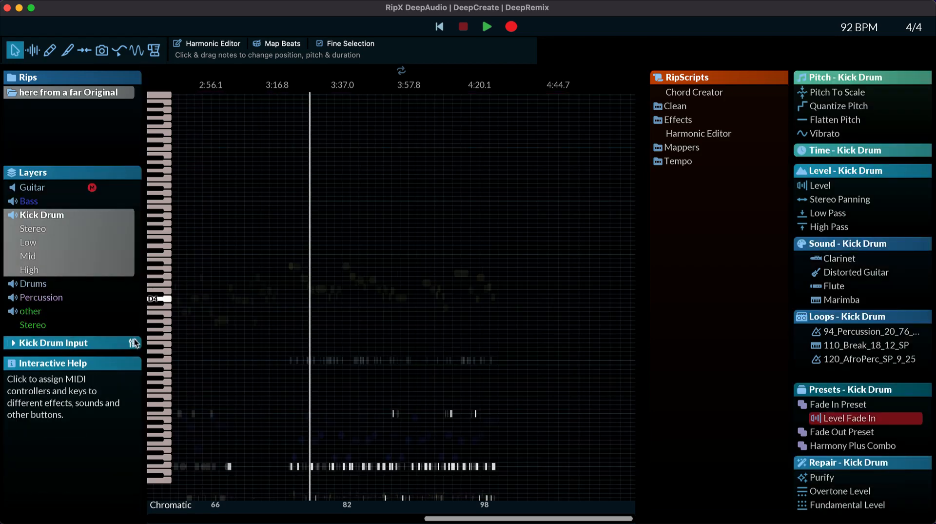
Step: Examine the Kick Drum layer's notes along the song's timeline
click(253, 270)
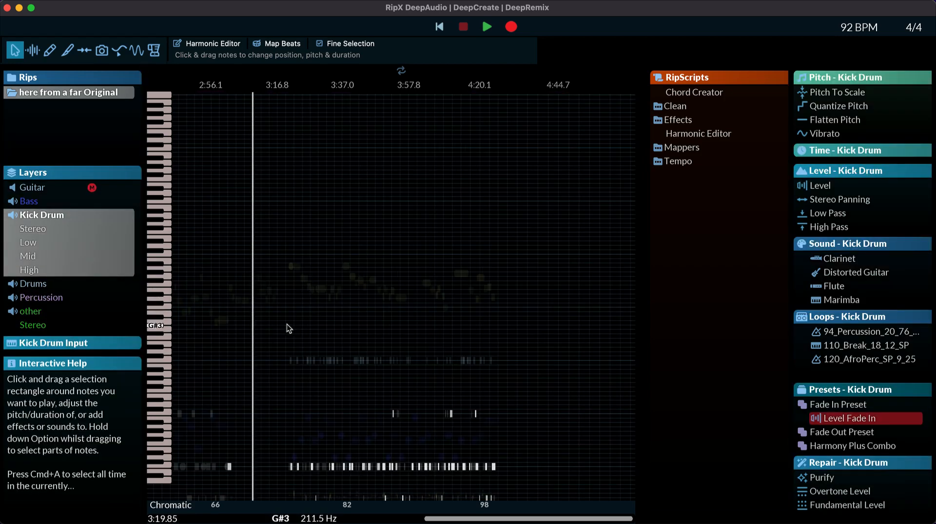
scroll(294, 304, up, 3)
scroll(297, 304, up, 3)
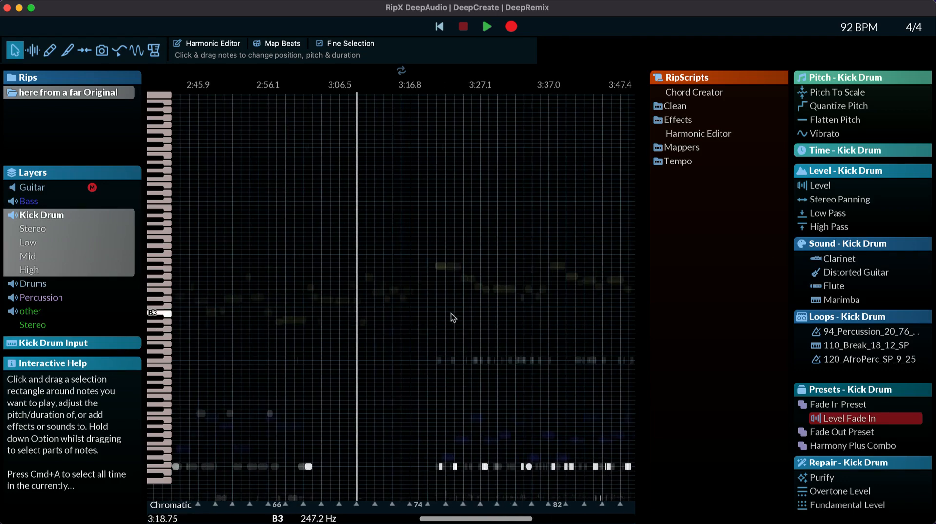
scroll(475, 312, right, 5)
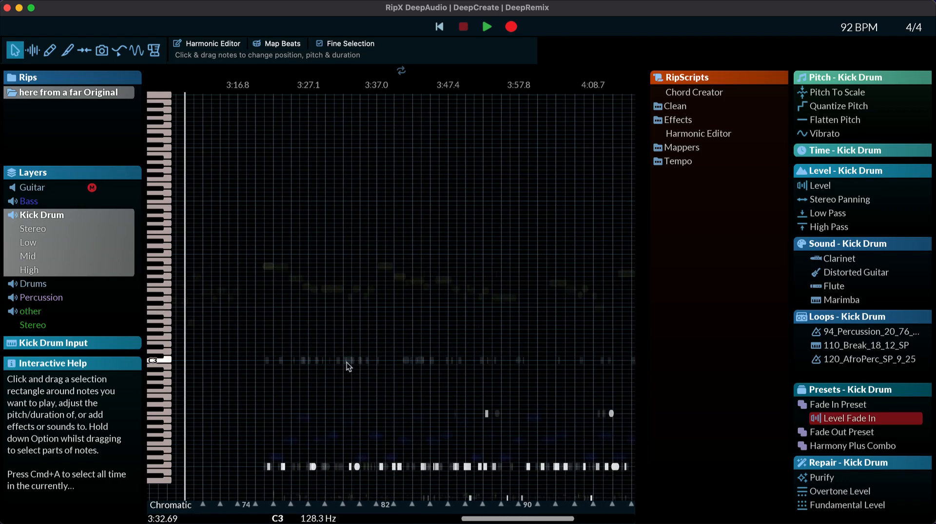
click(332, 321)
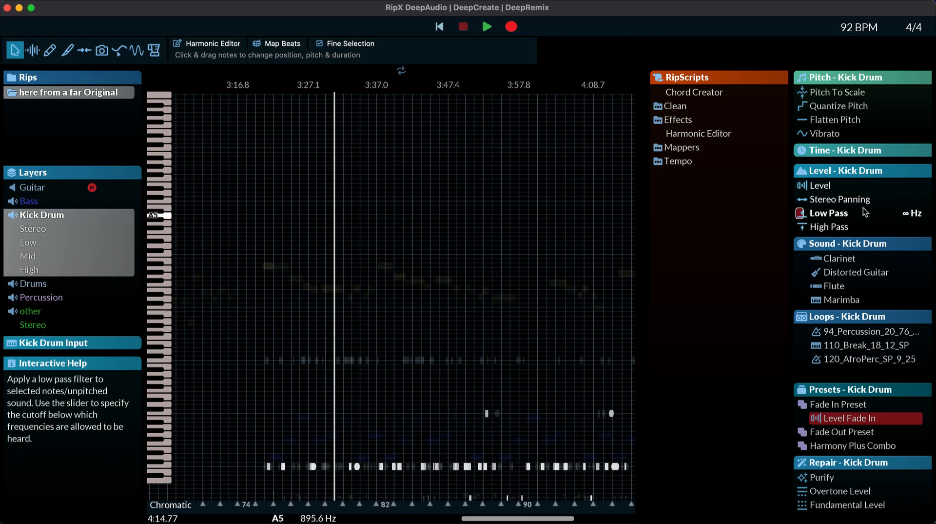
scroll(312, 291, right, 5)
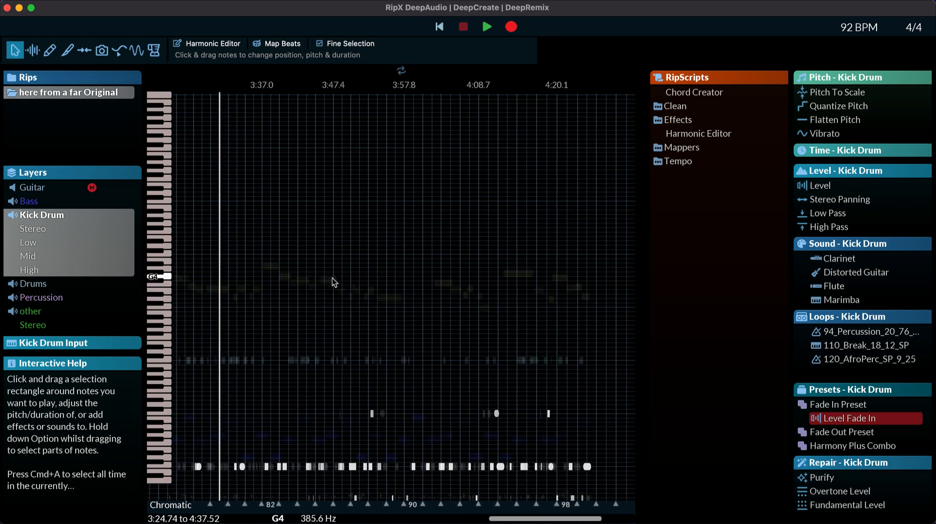
scroll(355, 275, left, 10)
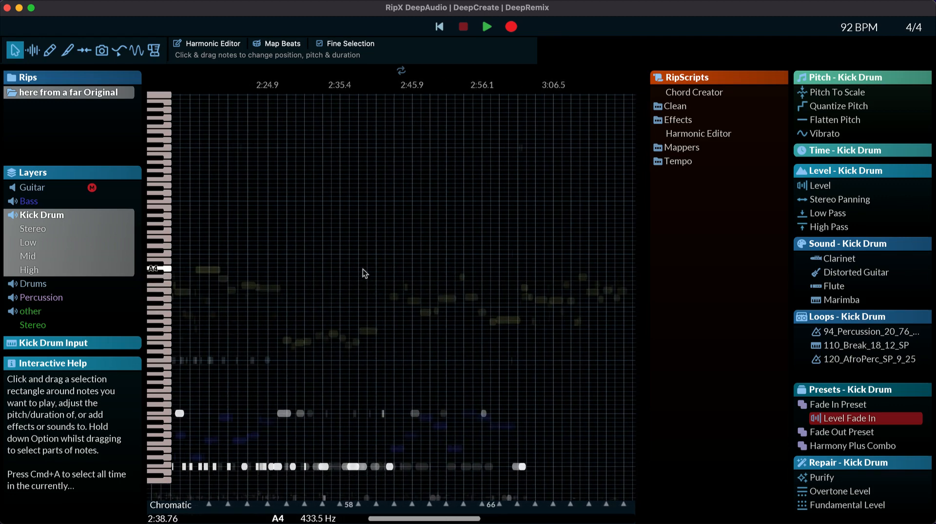
scroll(362, 269, left, 15)
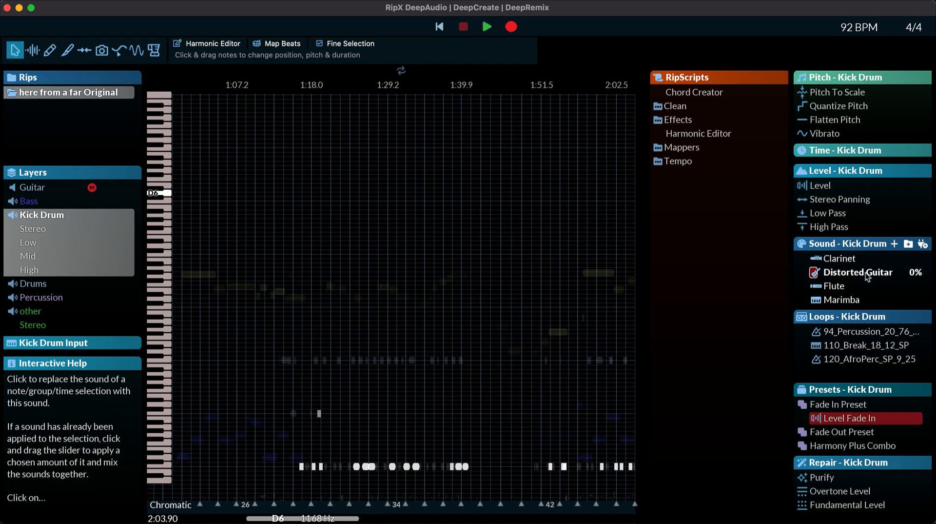
Step: Load the 01 Anything Ft. Swizz sliced audio sound and mix it into the Kick Drum layer at 87% during playback
click(908, 244)
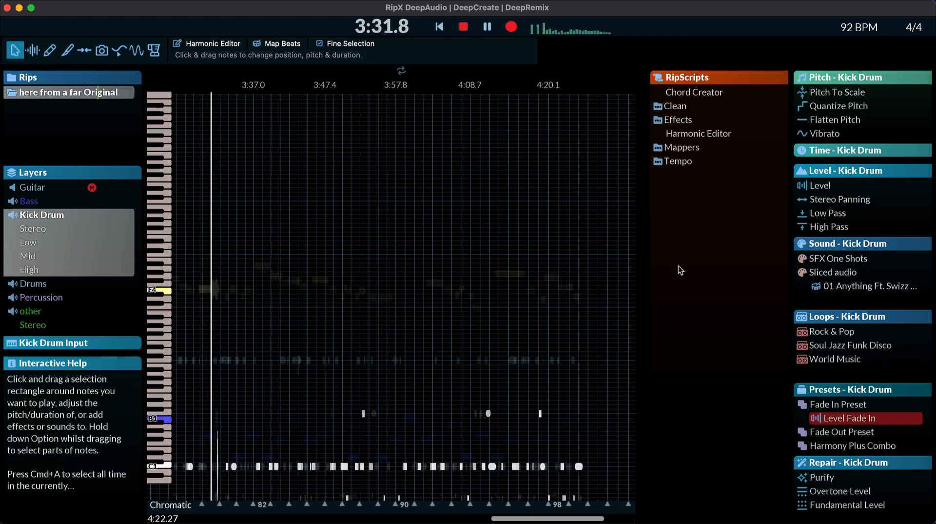
key(space)
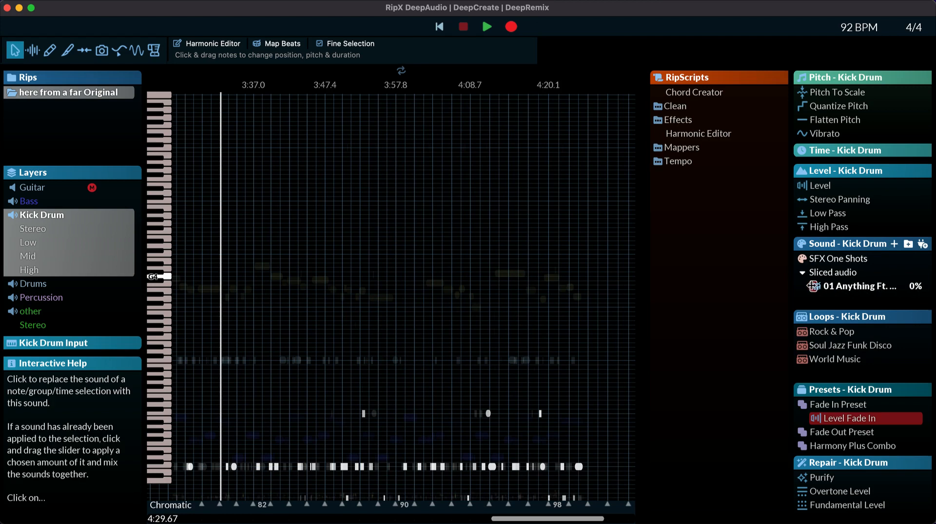
key(space)
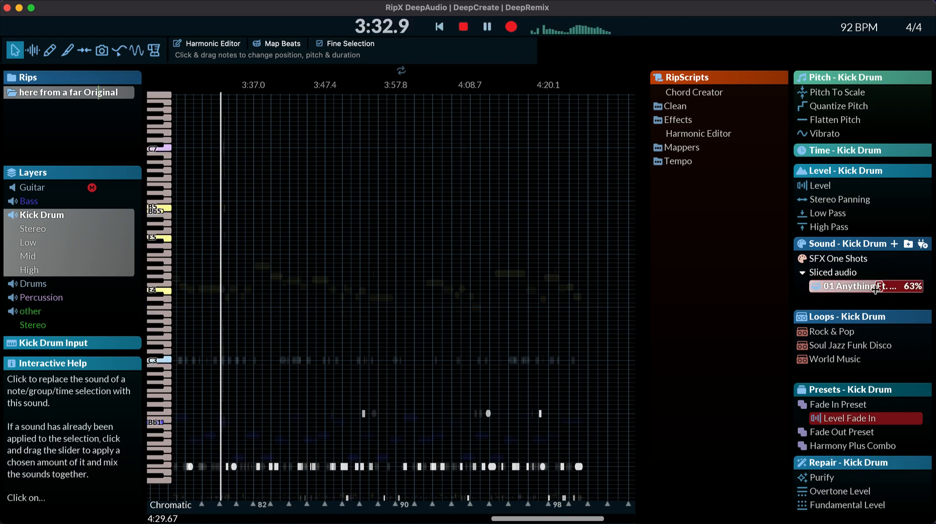
drag(878, 287, 905, 283)
key(space)
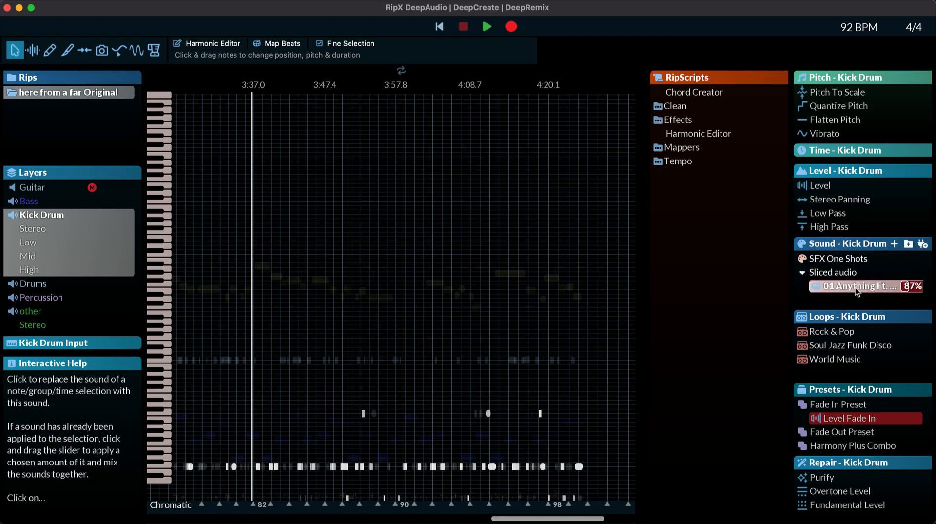
Step: Set the sliced audio sound on the Kick Drum layer to 100% and play the result
click(815, 286)
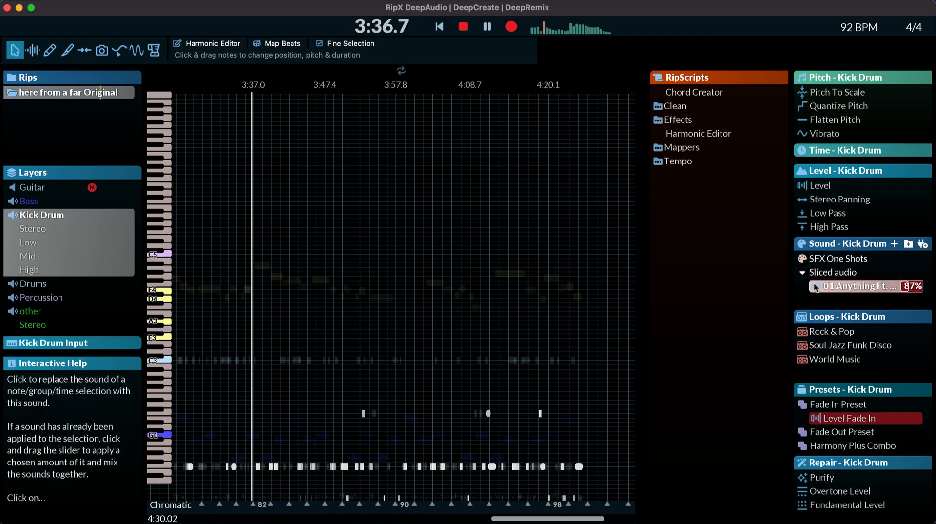
drag(816, 287, 898, 290)
key(space)
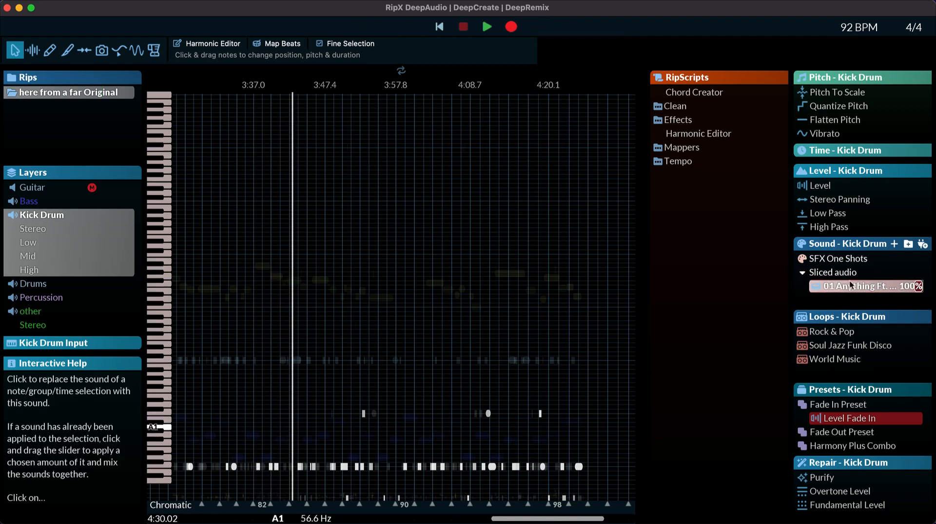
Step: Deselect the Kick Drum layer and select the drum notes along the C1 row
click(43, 218)
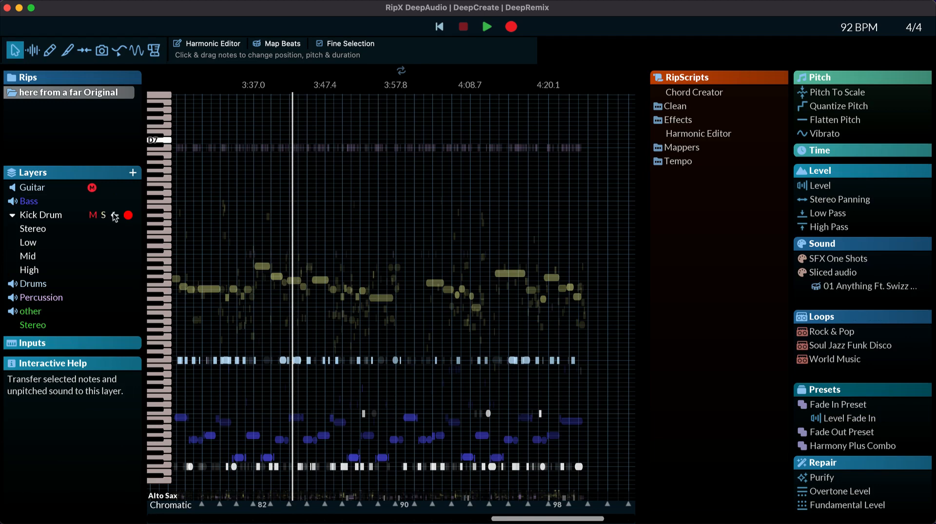
click(69, 212)
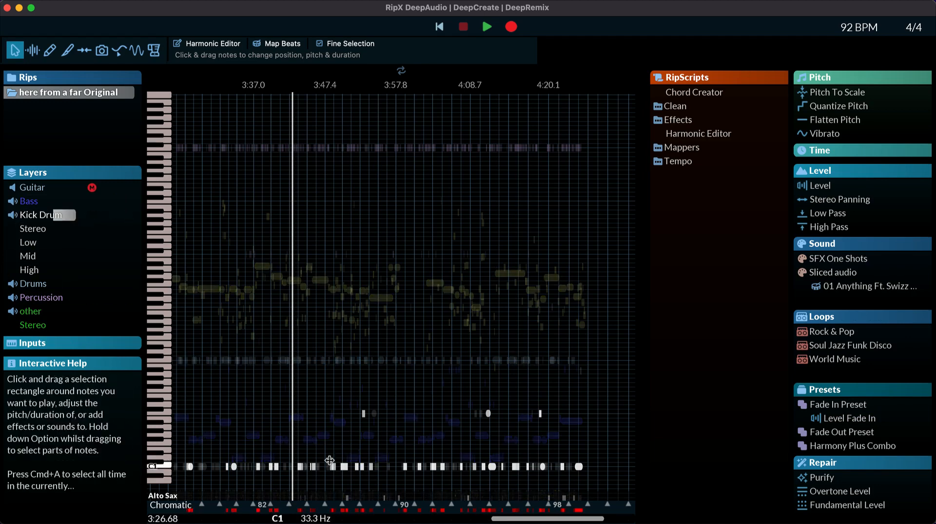
click(191, 463)
drag(192, 457, 543, 467)
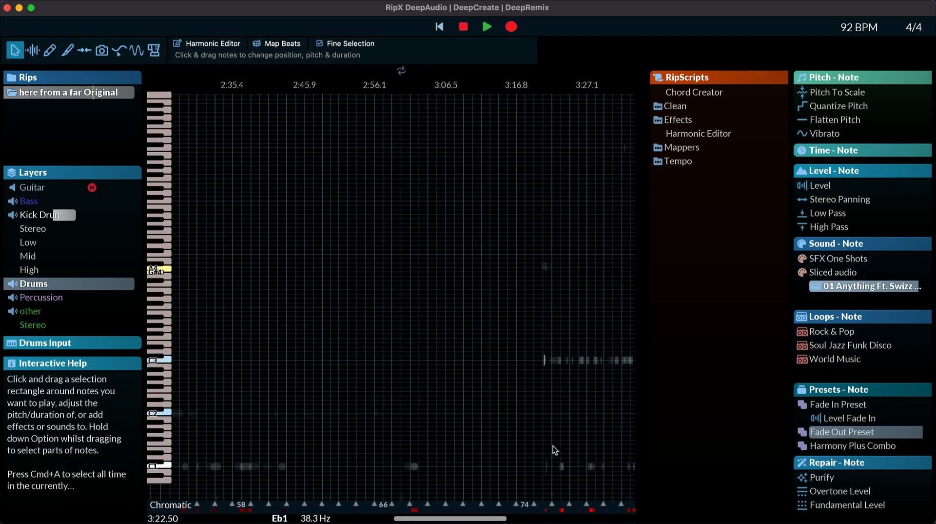
Step: Reduce the amount of sliced audio sound on the selected Drums note and play the song from about 3:22
drag(919, 284, 837, 285)
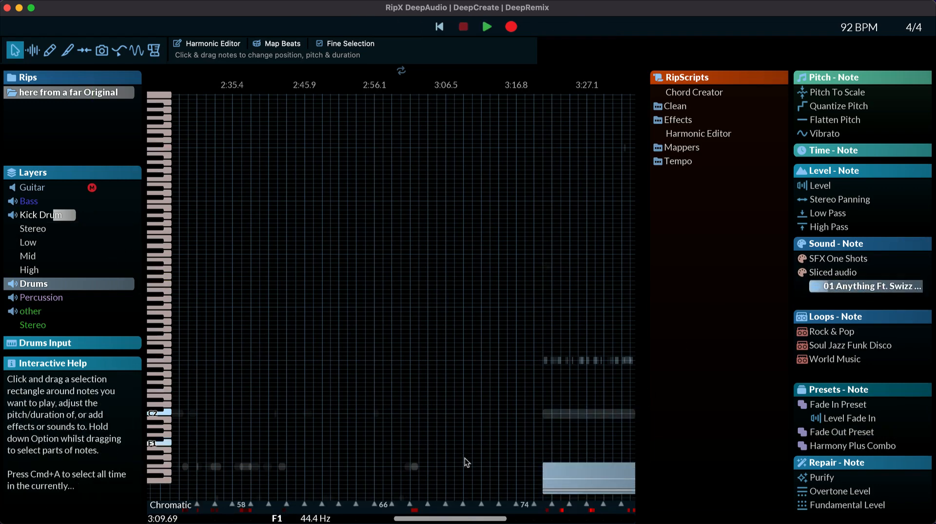
drag(448, 518, 479, 518)
click(425, 288)
key(space)
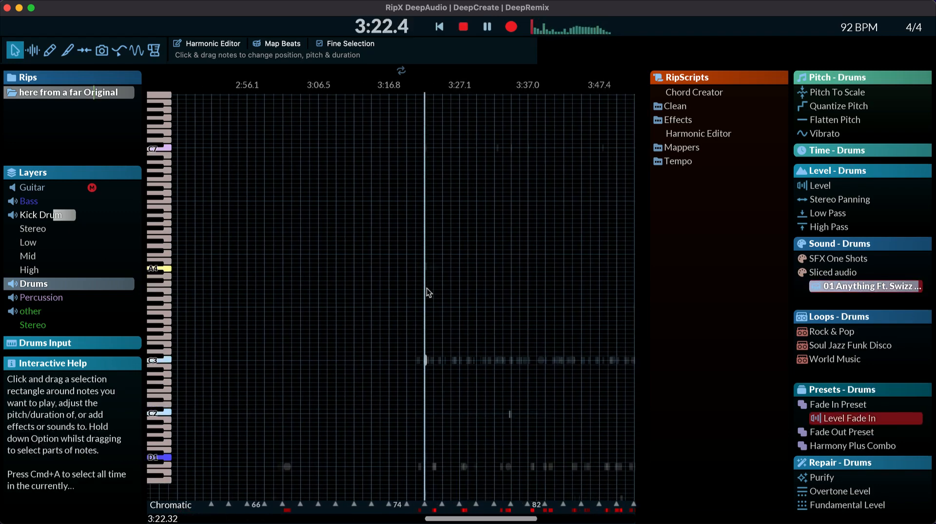
key(space)
scroll(472, 329, right, 4)
scroll(263, 363, left, 2)
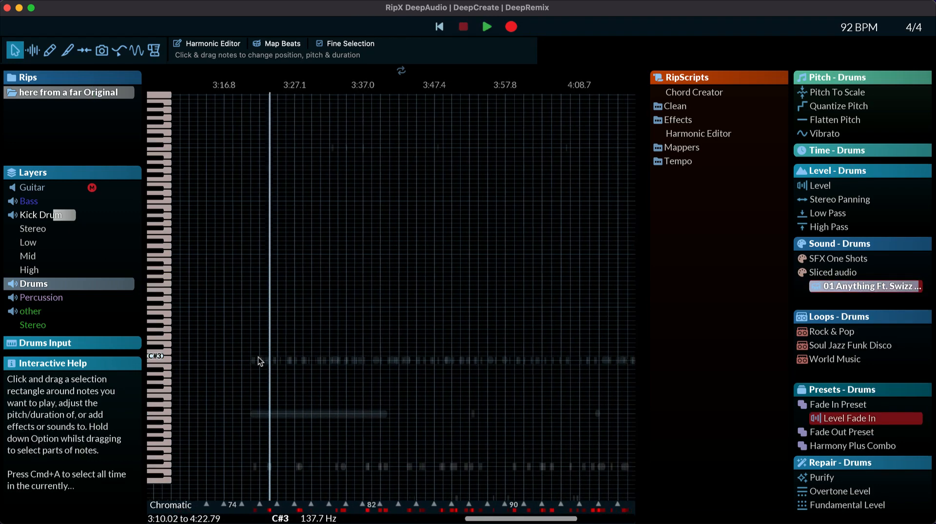
Step: Show the Drums layer's audio inputs and adjust the Drums layer's playback level to -12 dB while playing the song
click(25, 343)
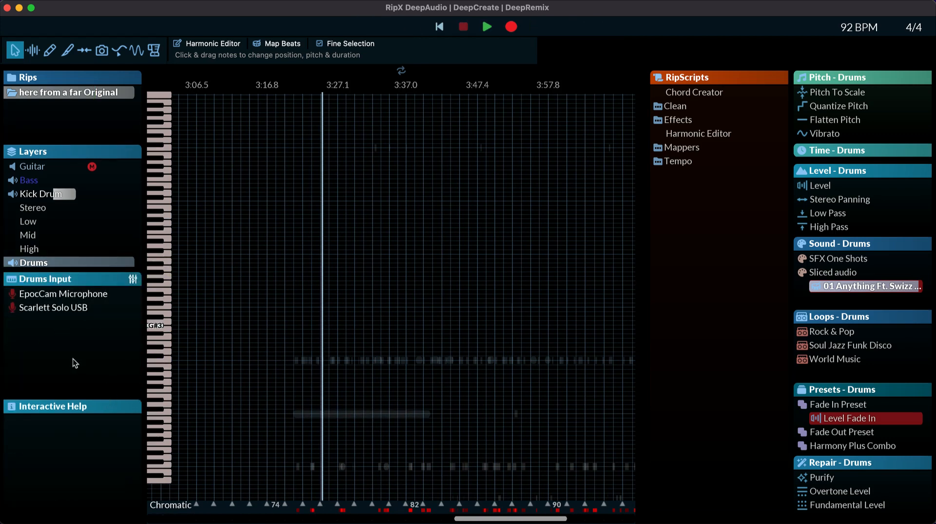
mouse_move(68, 262)
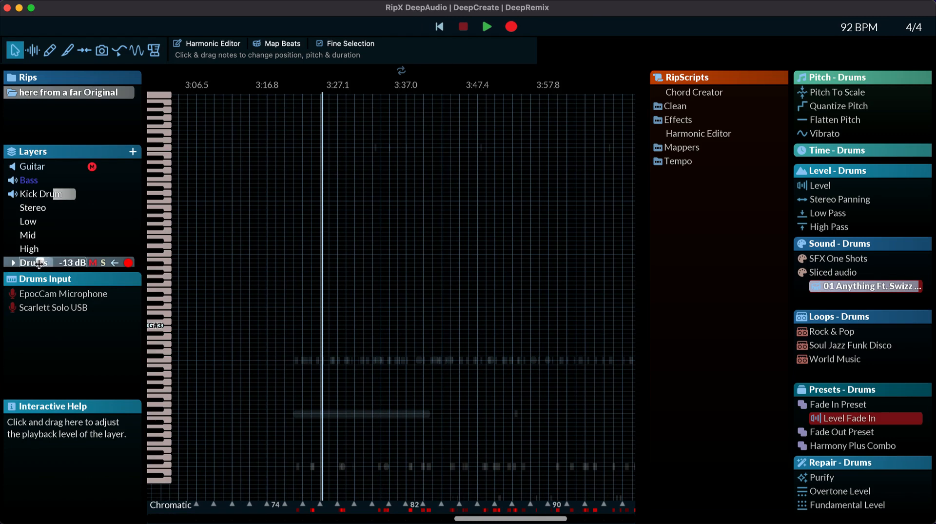
key(space)
mouse_move(39, 264)
mouse_down()
mouse_move(27, 262)
mouse_move(41, 262)
mouse_up()
key(space)
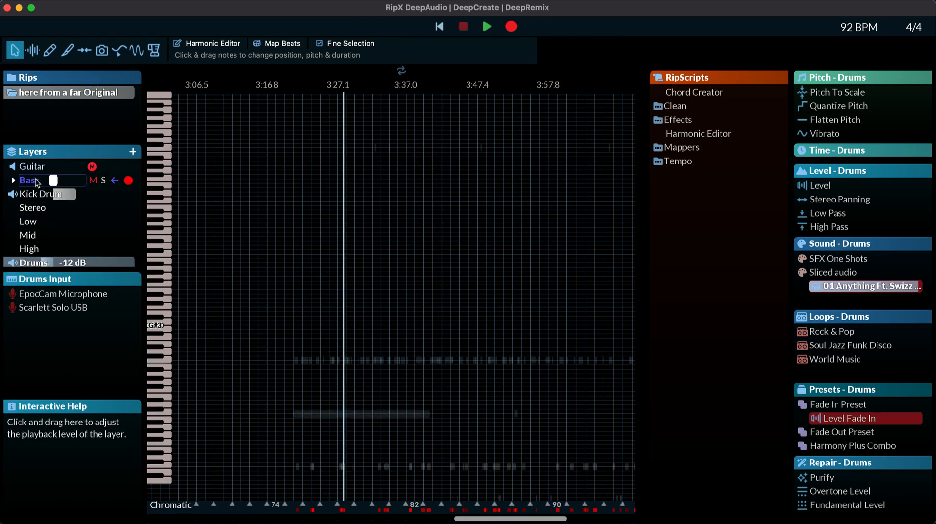
Step: Lower the Kick Drum layer's playback level and play the song to hear the balance with the Drums layer
key(space)
drag(60, 195, 53, 195)
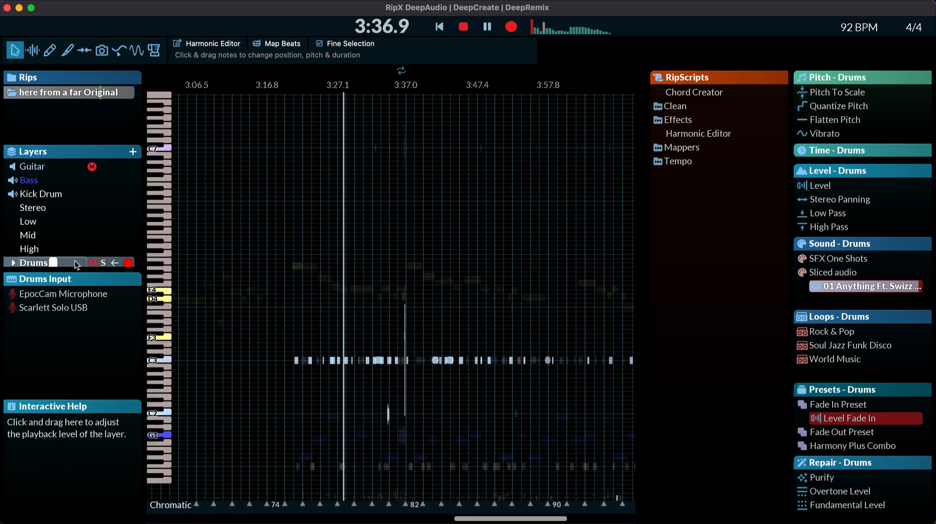
key(space)
key(space)
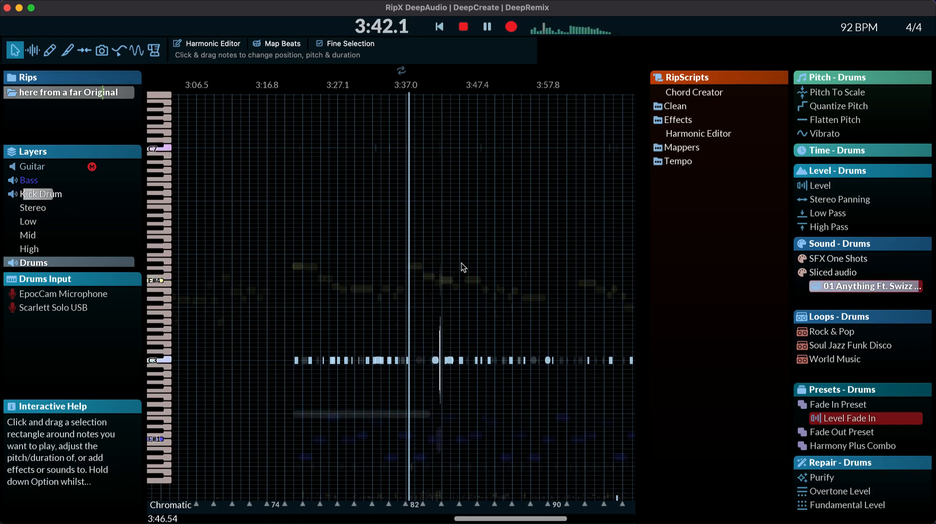
Step: Raise the Kick Drum layer's playback level to -5 dB during playback and mute the layer
mouse_move(32, 194)
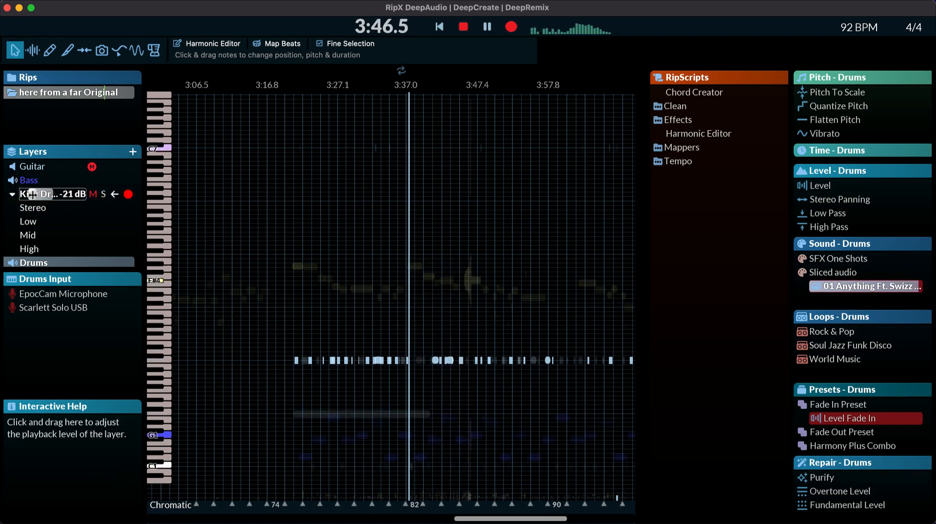
drag(31, 194, 43, 194)
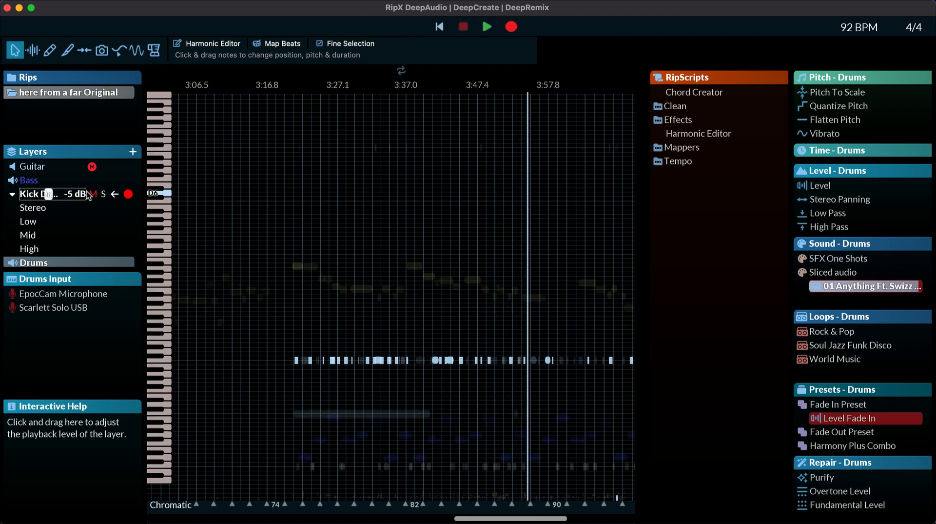
drag(43, 194, 56, 193)
key(space)
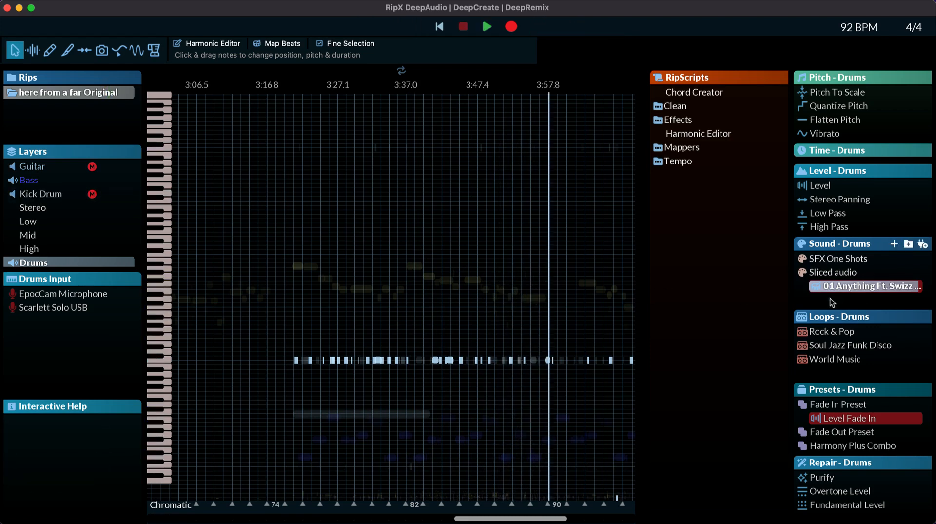